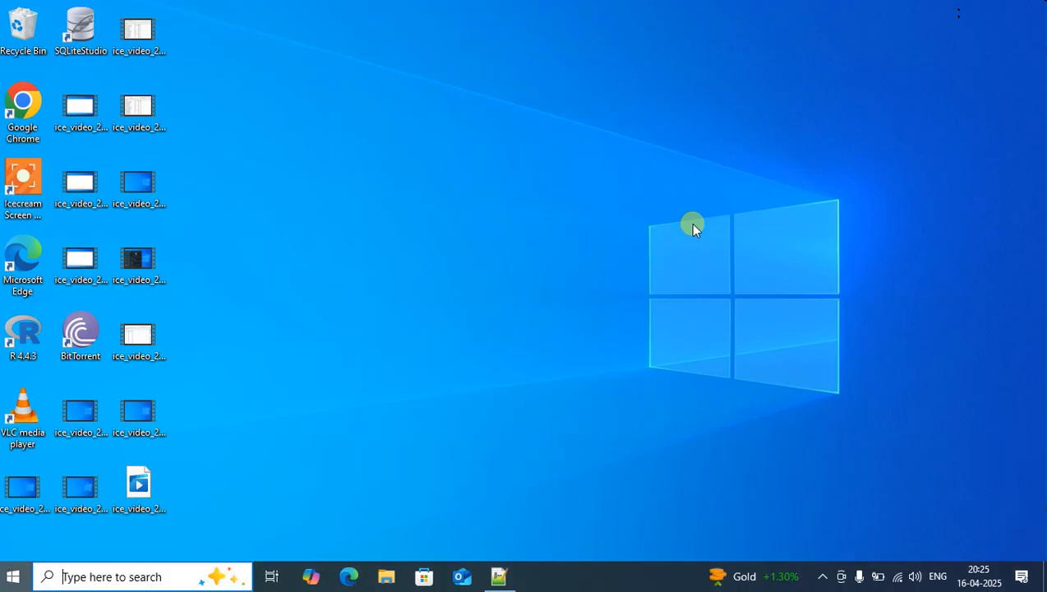
# Open Google in Chrome and search for "ms sql server"
pyautogui.press('Return')
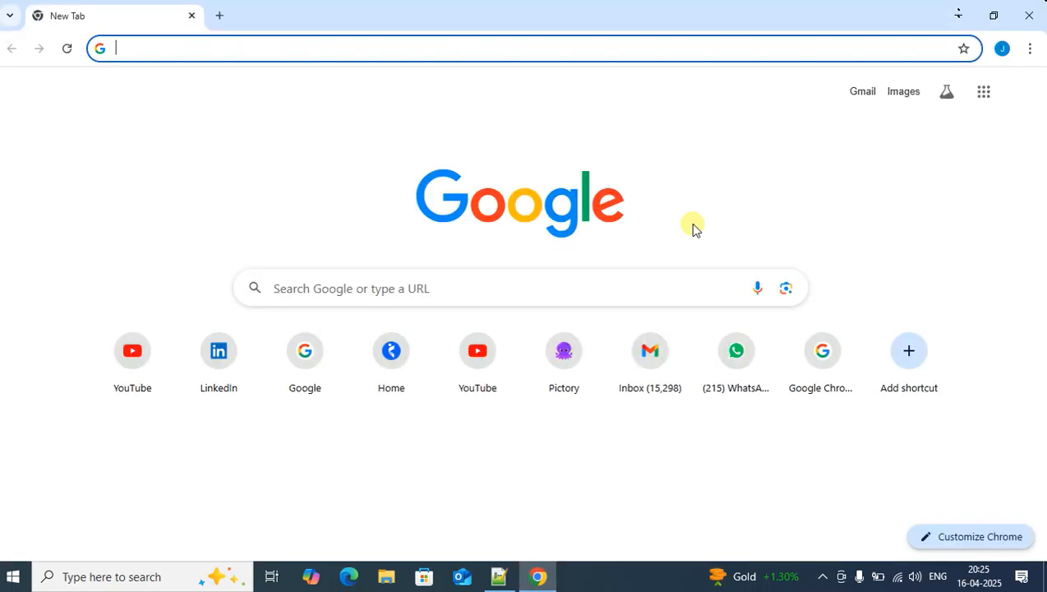
pyautogui.write('go')
pyautogui.press('Return')
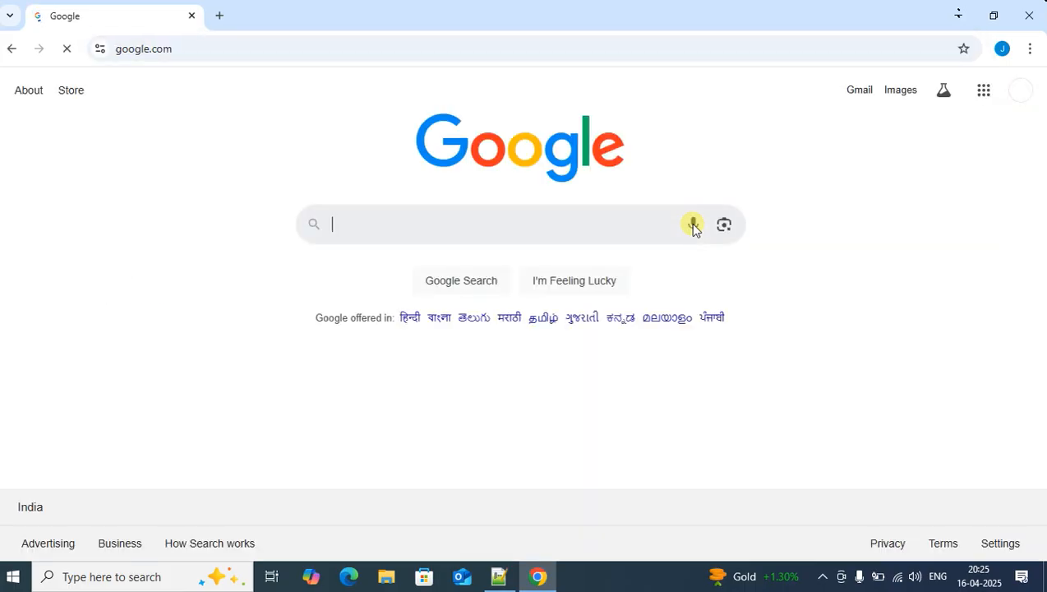
pyautogui.write('ms sql s')
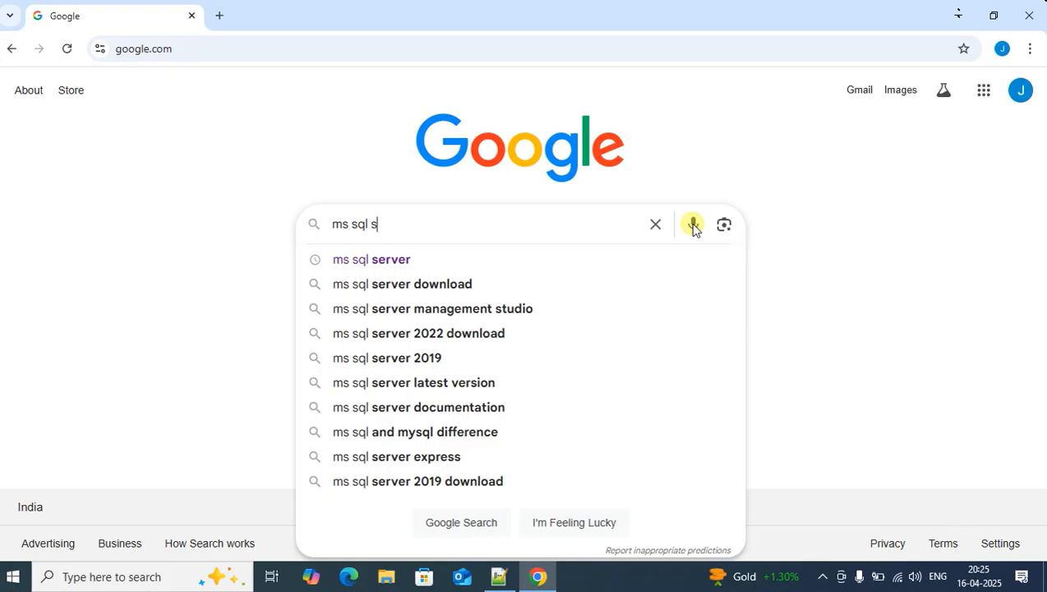
pyautogui.press('Down')
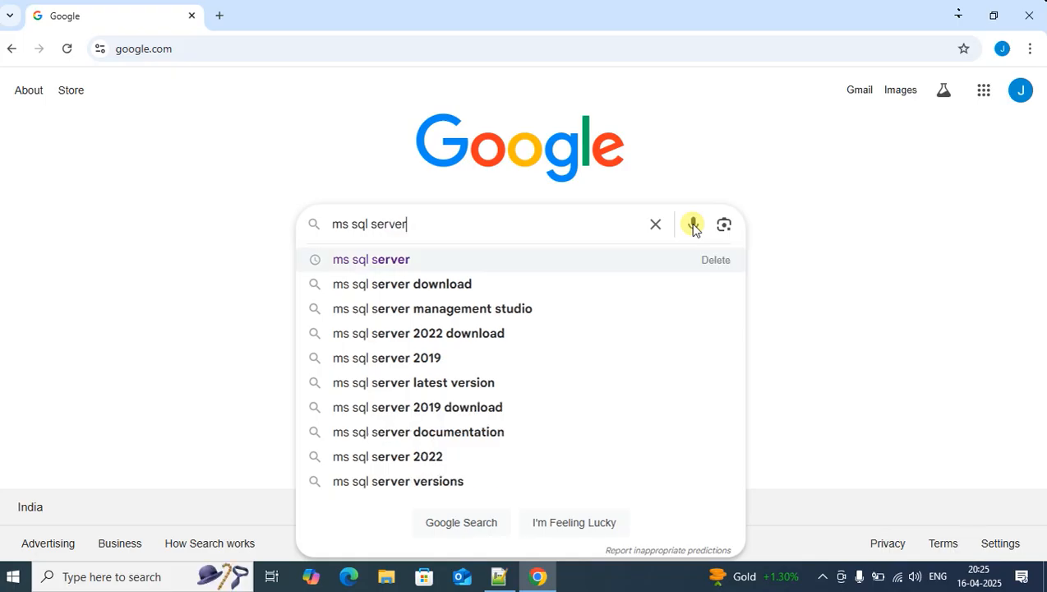
pyautogui.press('Return')
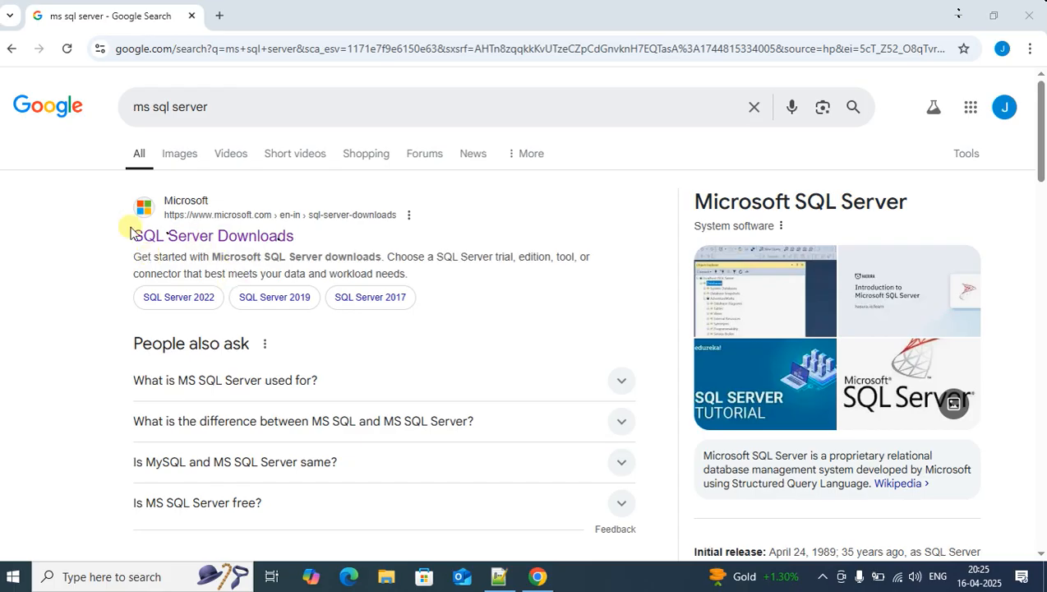
# Open Microsoft's SQL Server Downloads page from the search results
pyautogui.hotkey('alt', 'Tab')
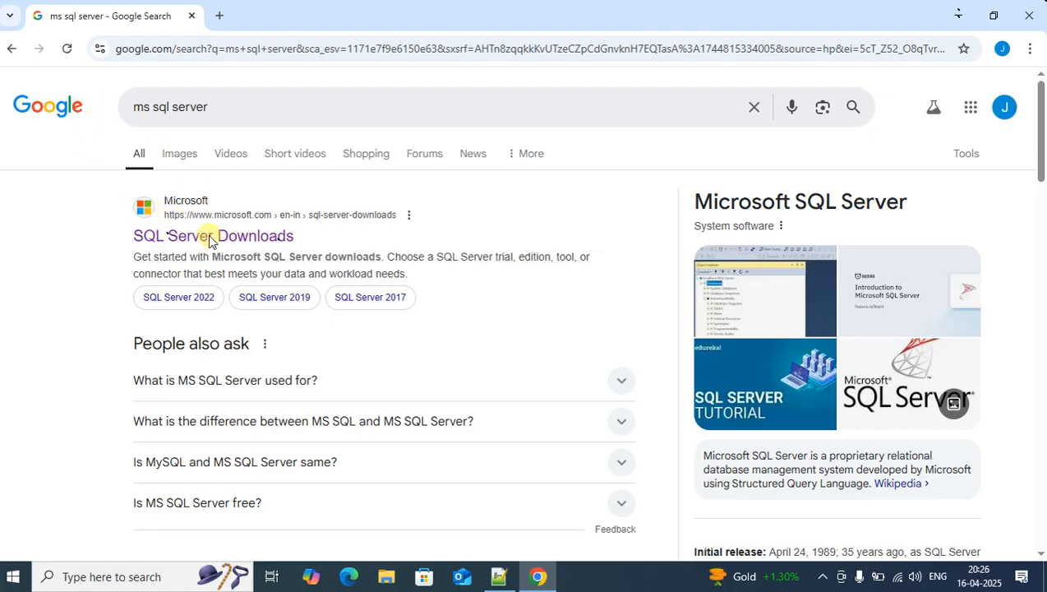
pyautogui.click(211, 238)
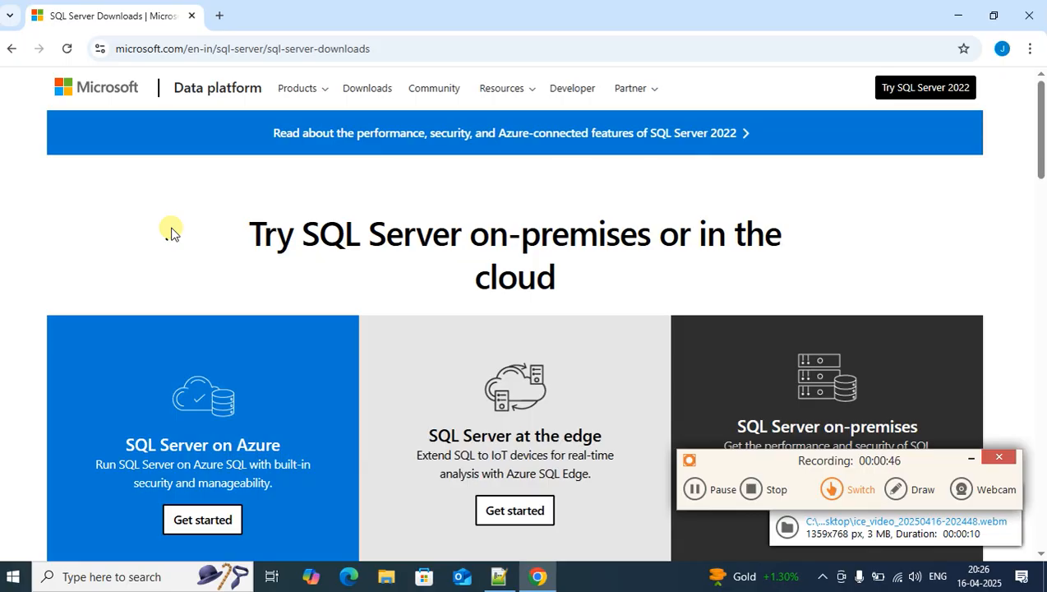
pyautogui.click(363, 93)
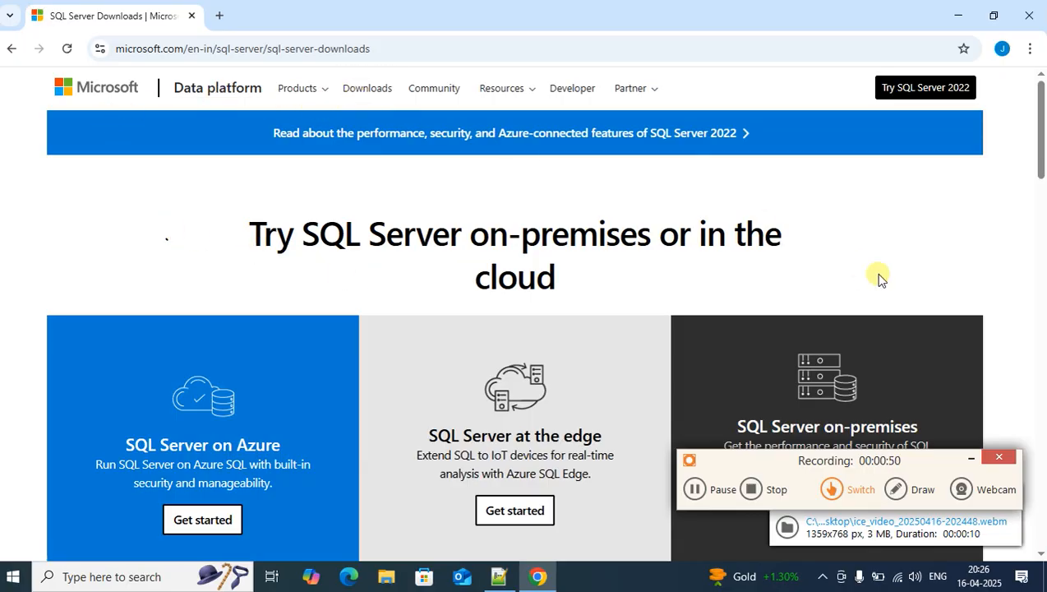
# Download the free SQL Server 2022 Developer edition installer and launch SQL2022-SSEI-Dev.exe
pyautogui.moveTo(1042, 157); pyautogui.dragTo(1042, 259)
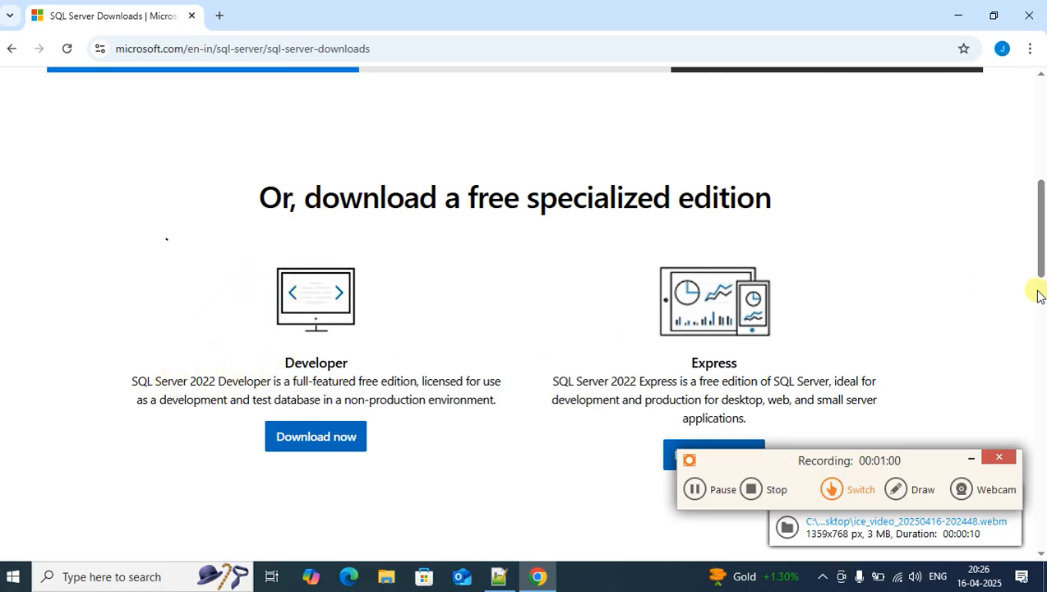
pyautogui.moveTo(1041, 238); pyautogui.dragTo(967, 238)
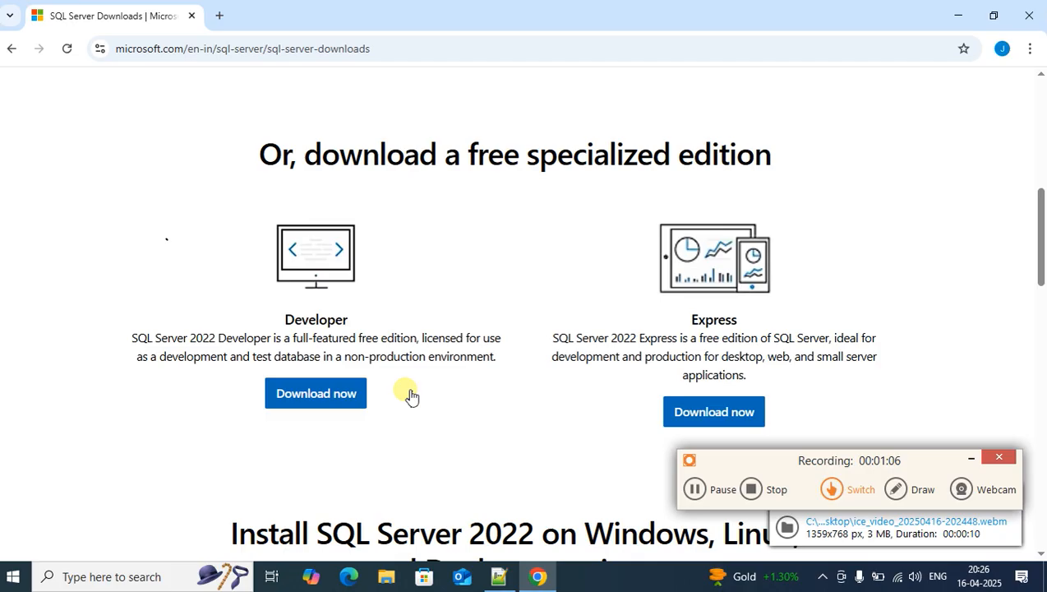
pyautogui.click(345, 389)
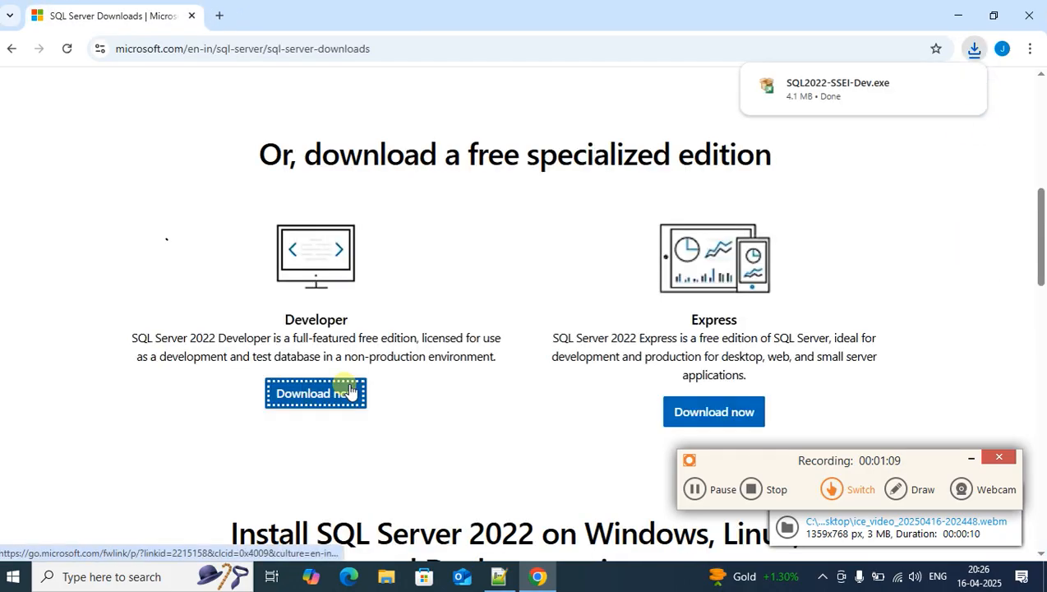
pyautogui.click(800, 89)
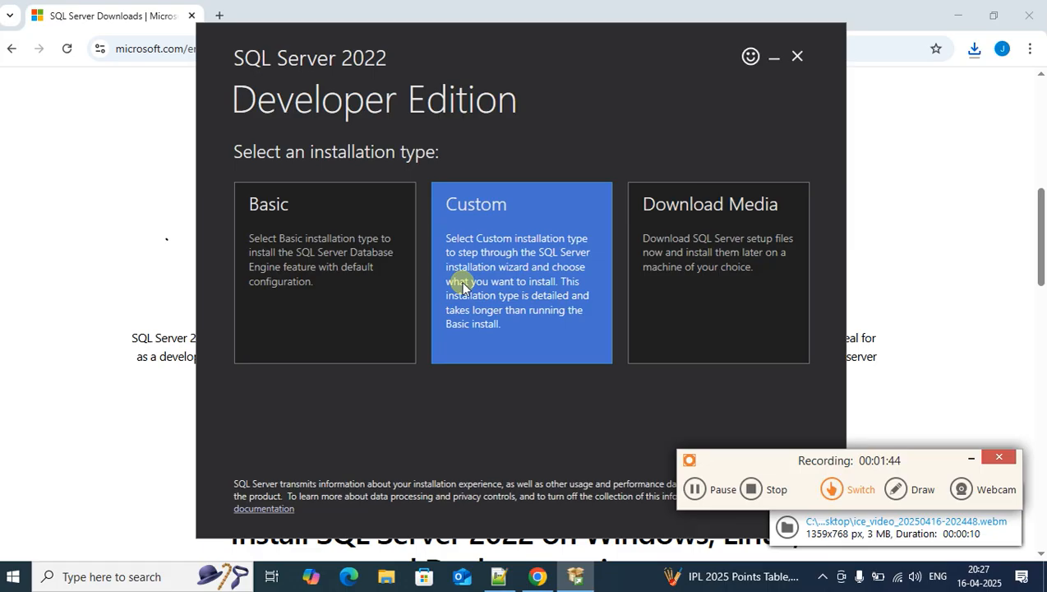
# Choose the Download Media installation type and download the English ISO package to C:\Users\Demo\Downloads
pyautogui.click(735, 299)
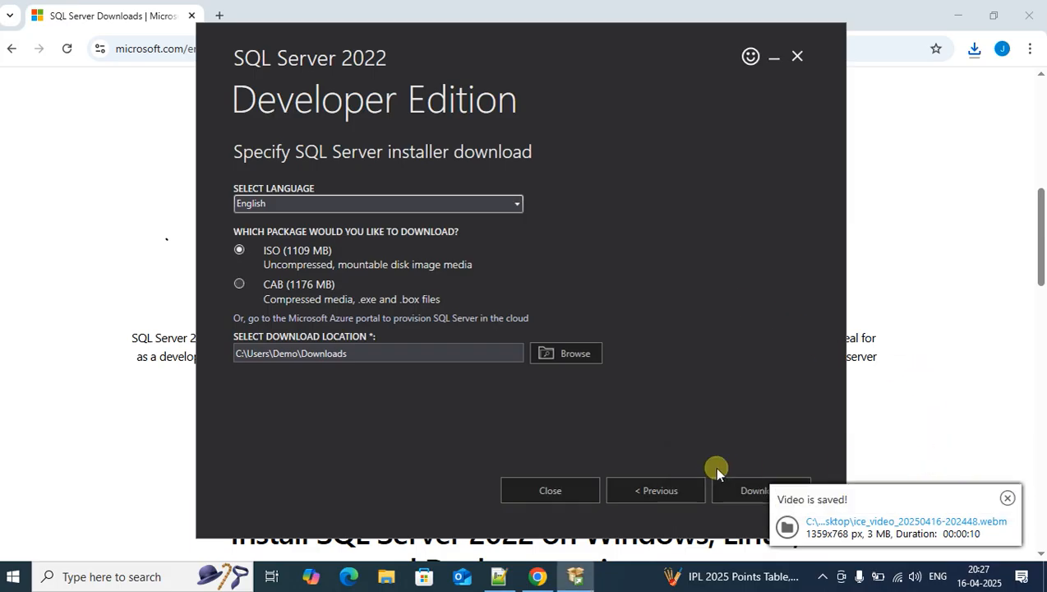
pyautogui.click(725, 492)
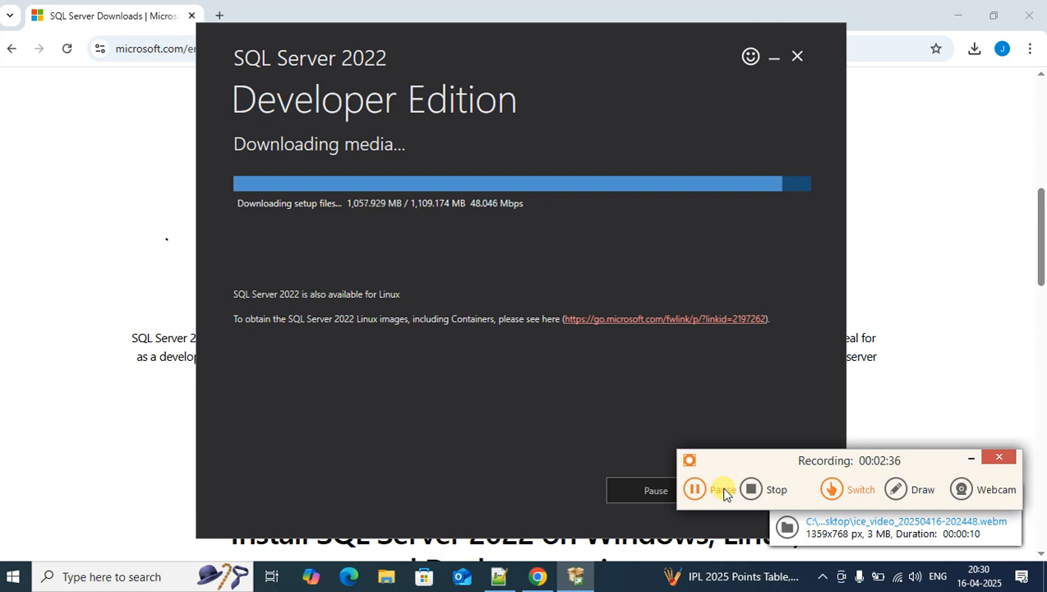
pyautogui.click(975, 458)
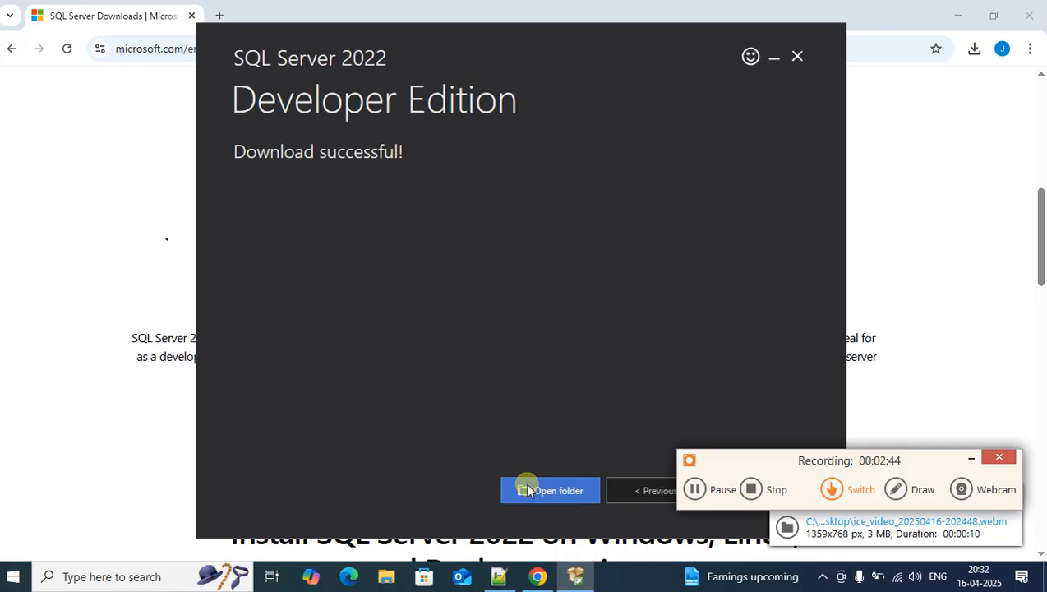
# Open the download folder and extract the SQLServer2022-x64-ENU-Dev archive into a folder of the same name
pyautogui.click(528, 487)
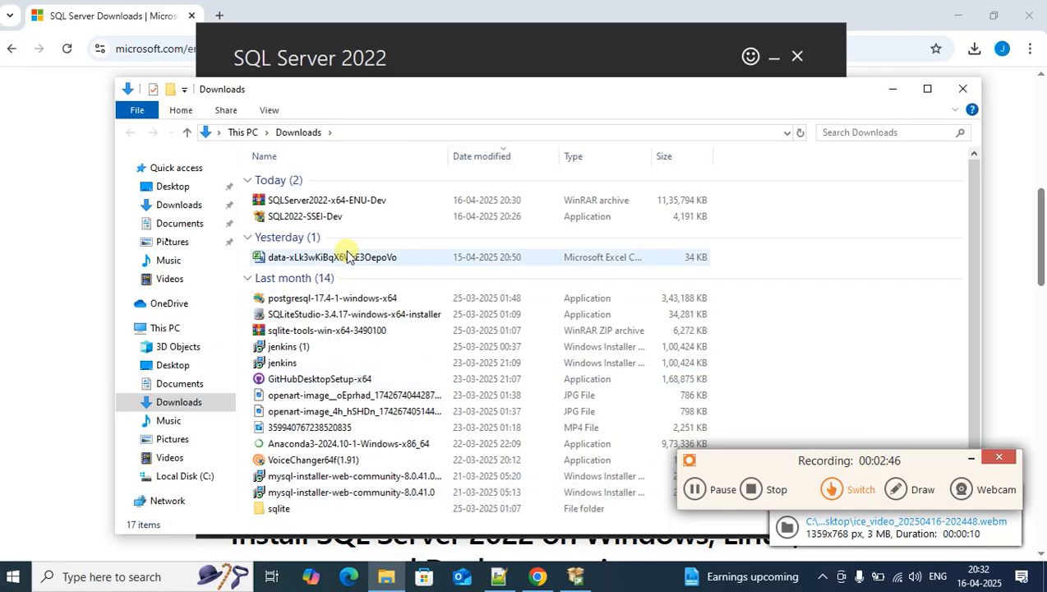
pyautogui.click(332, 202)
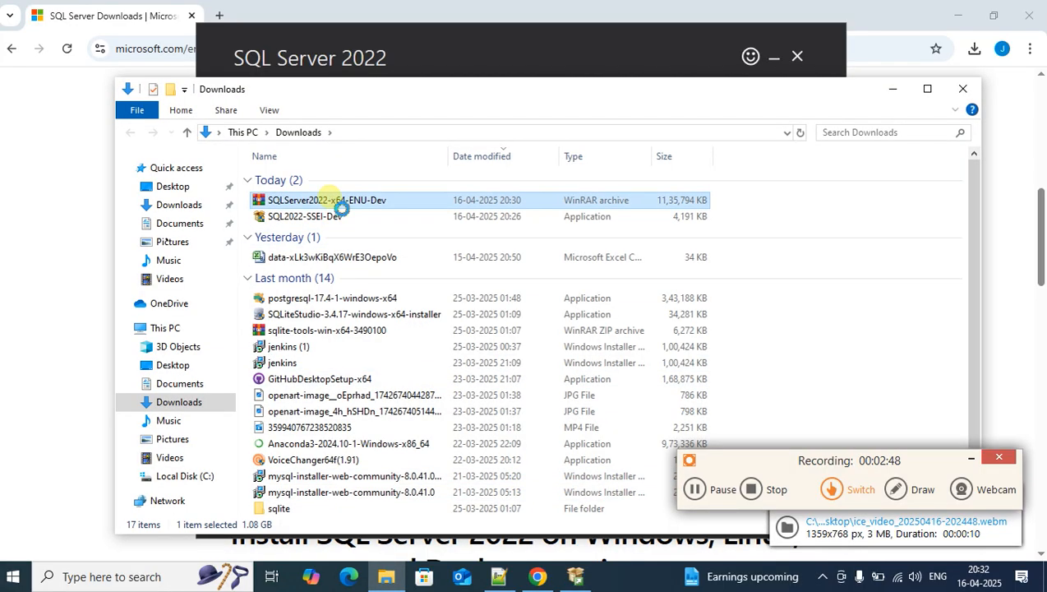
pyautogui.rightClick(331, 203)
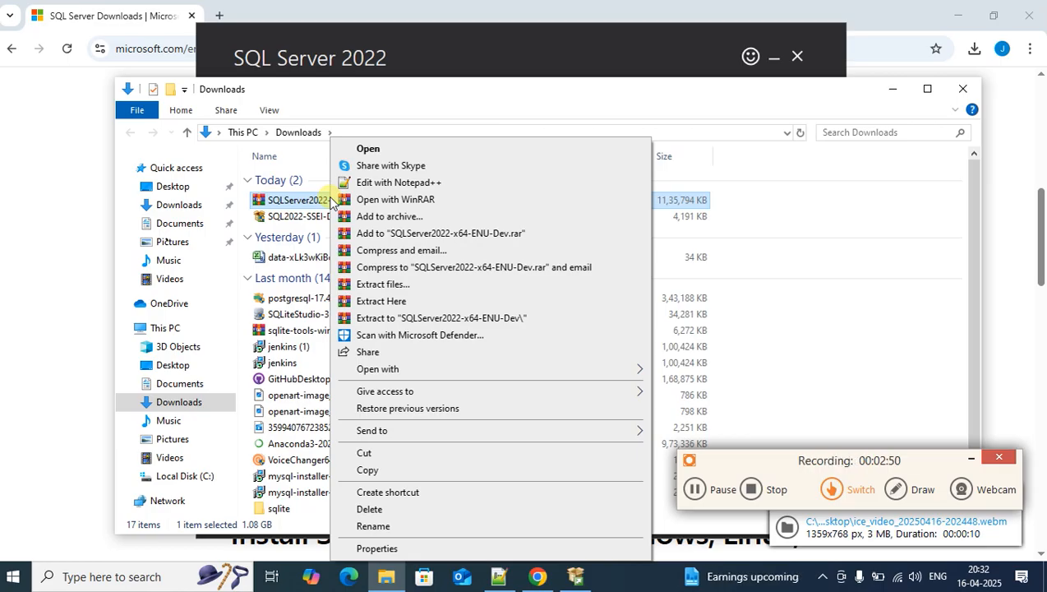
pyautogui.click(380, 284)
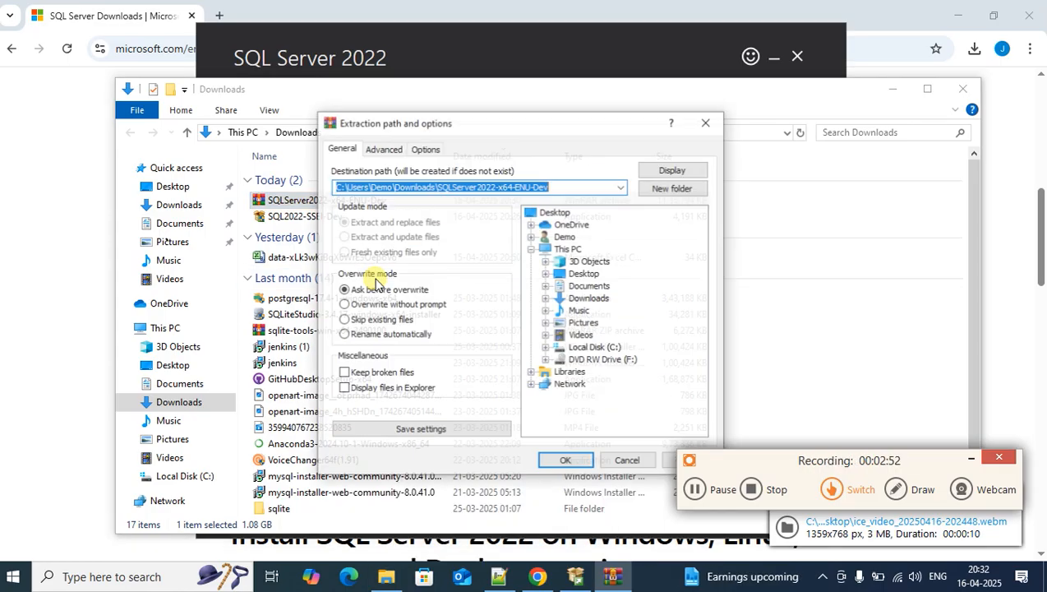
pyautogui.click(558, 463)
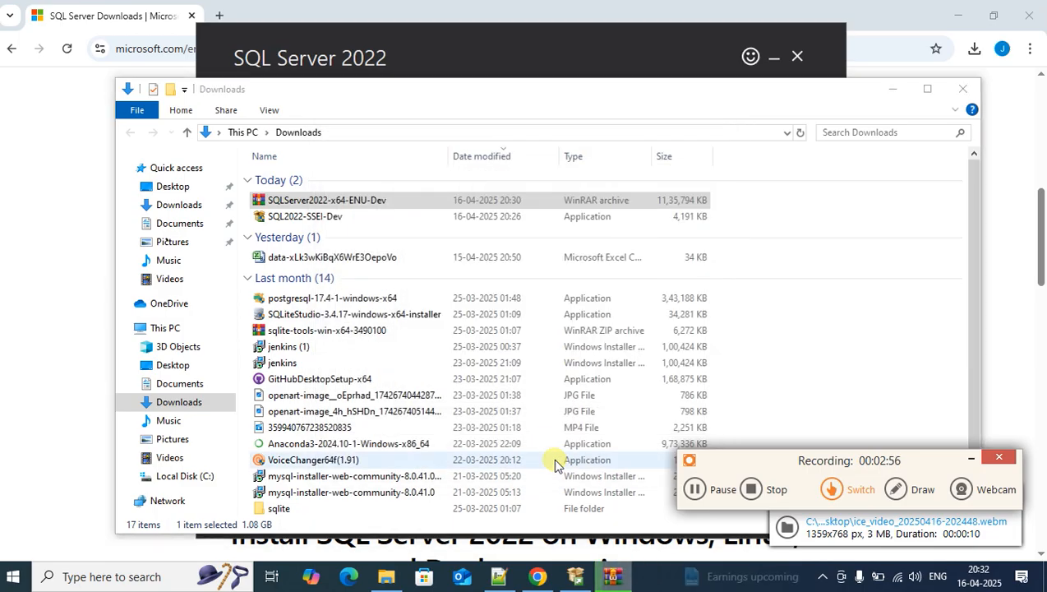
pyautogui.click(519, 445)
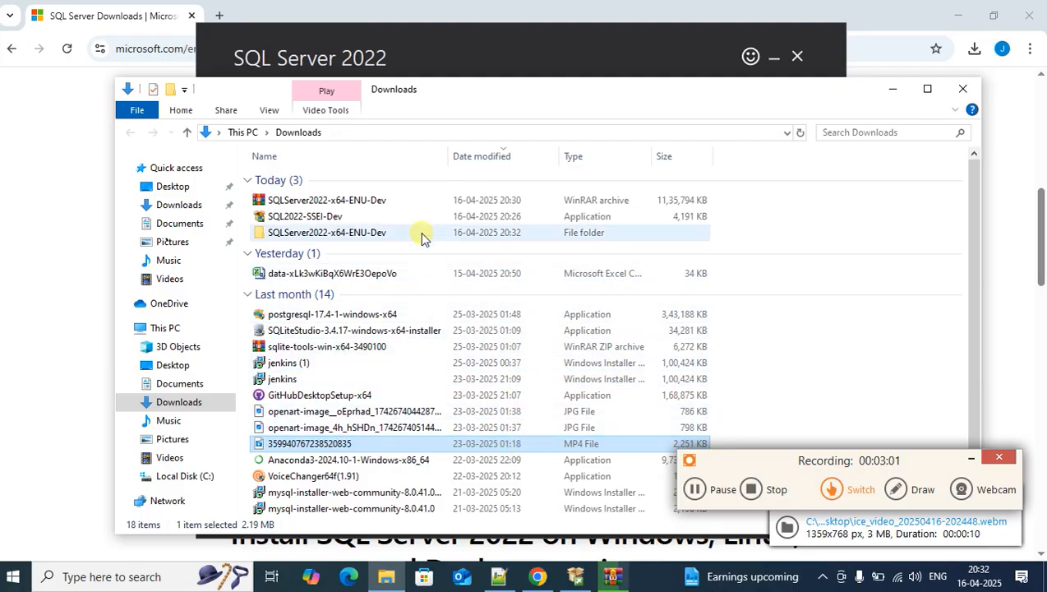
pyautogui.click(612, 578)
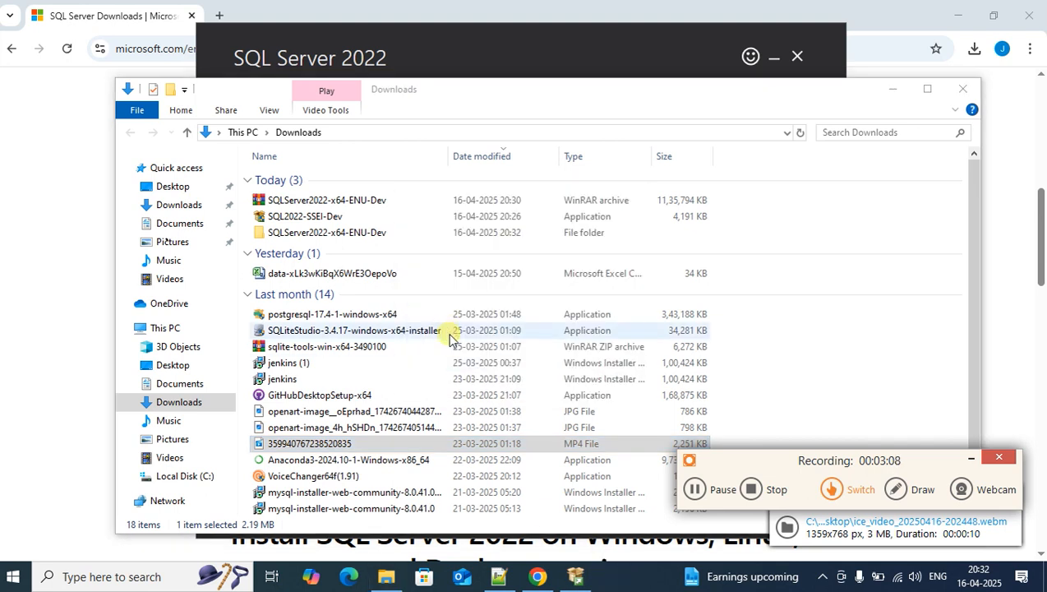
# Run the SQL Server setup application from the extracted SQLServer2022-x64-ENU-Dev folder and allow it to make changes
pyautogui.doubleClick(481, 233)
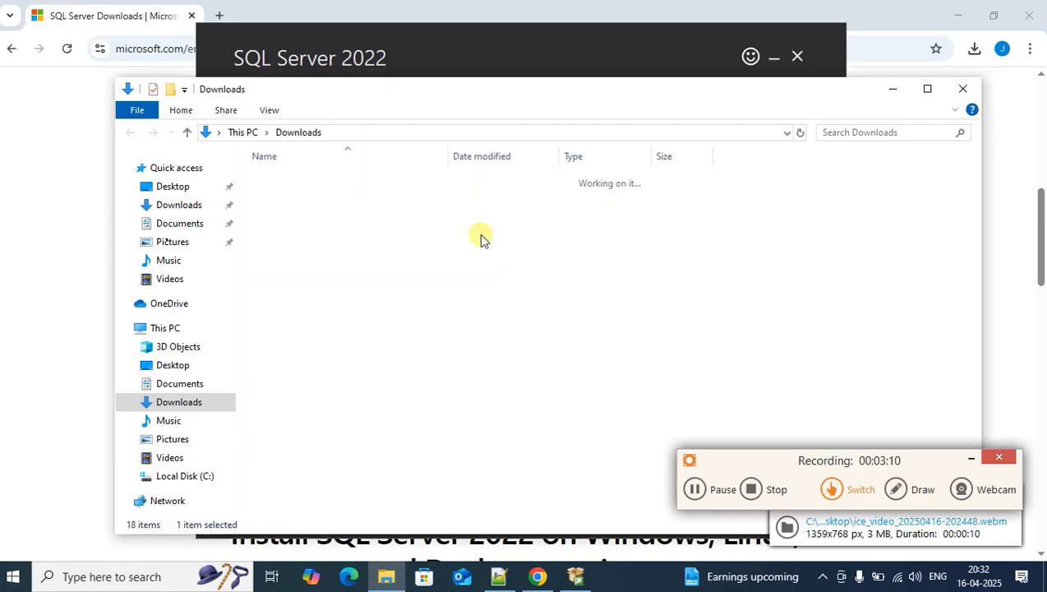
pyautogui.doubleClick(329, 293)
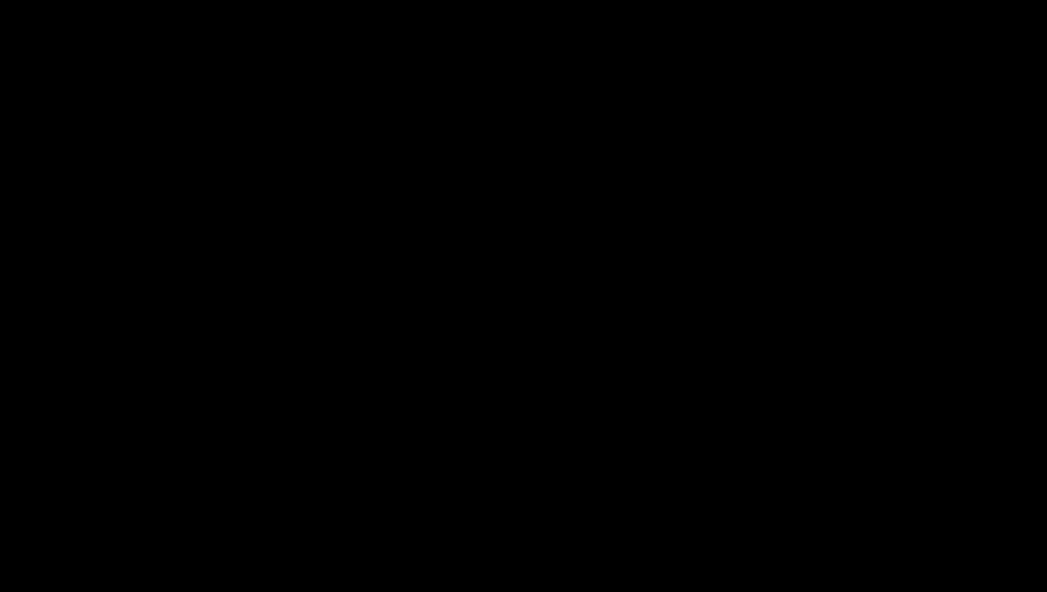
pyautogui.click(424, 380)
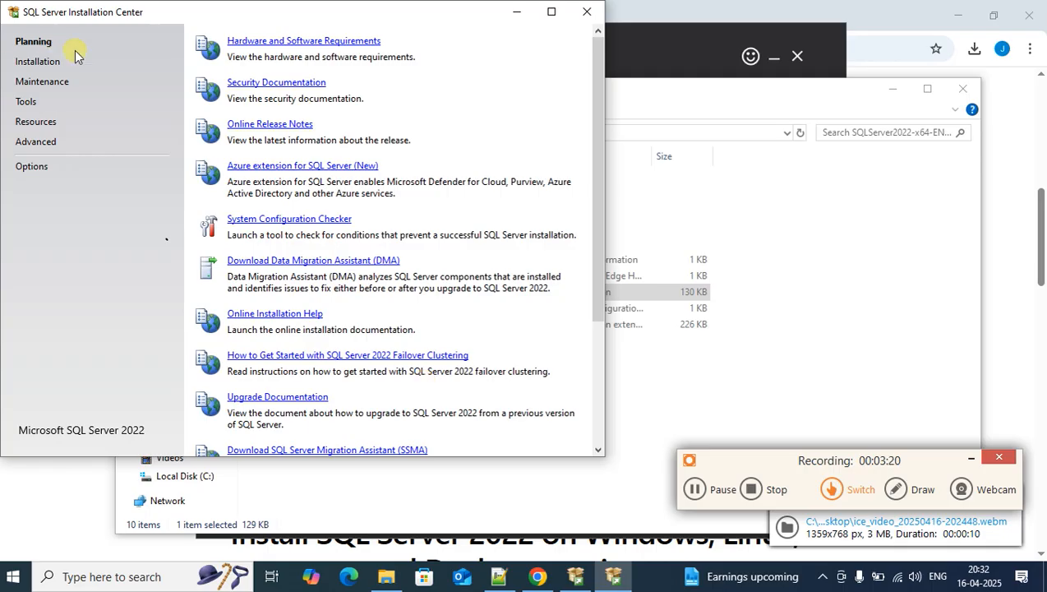
# Start a new SQL Server standalone installation from the Installation Center and bring its setup wizard forward
pyautogui.click(55, 65)
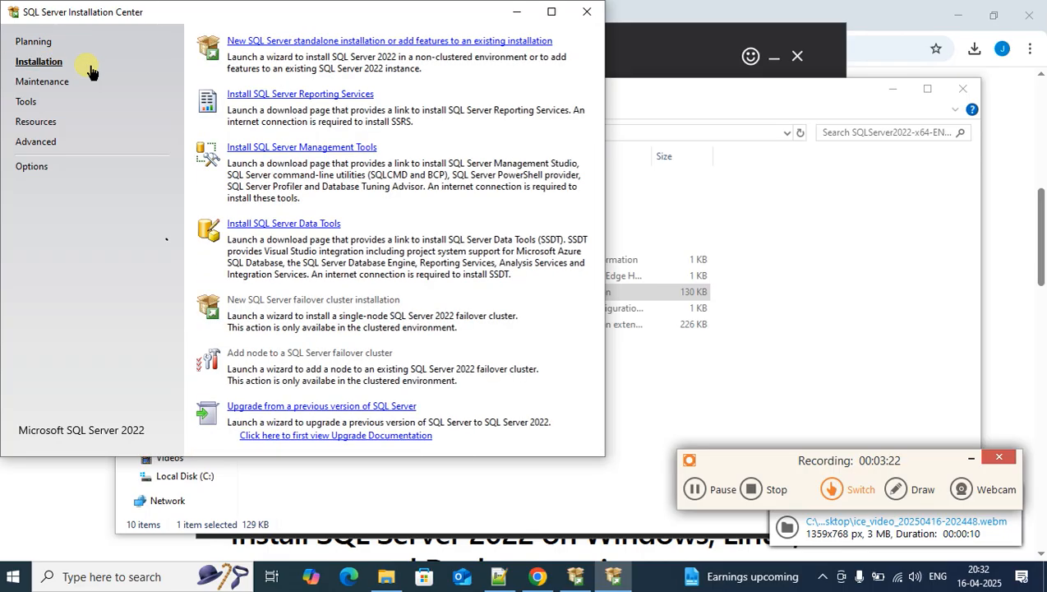
pyautogui.click(257, 43)
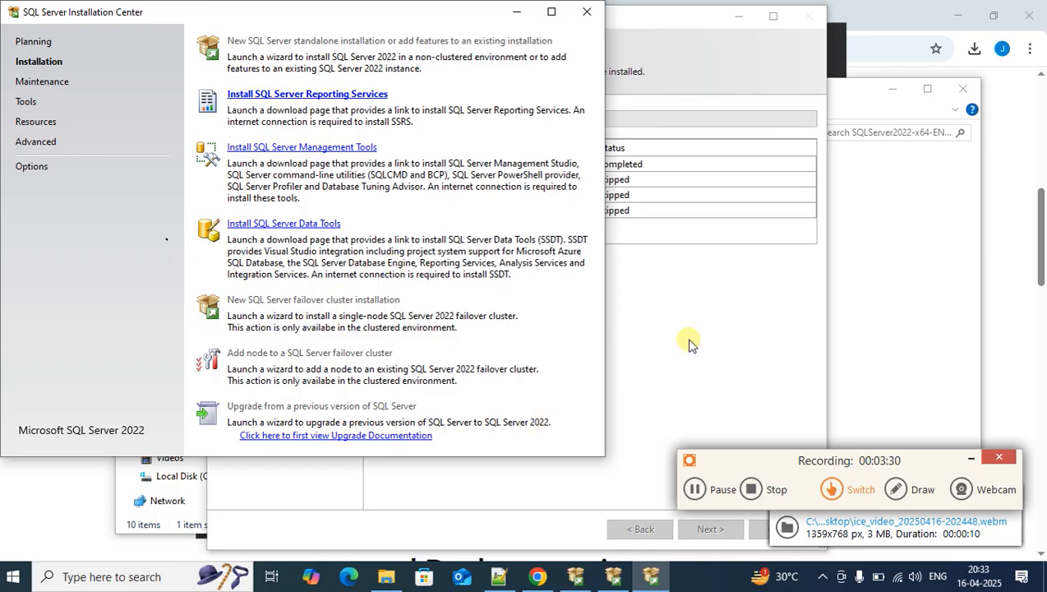
pyautogui.click(743, 356)
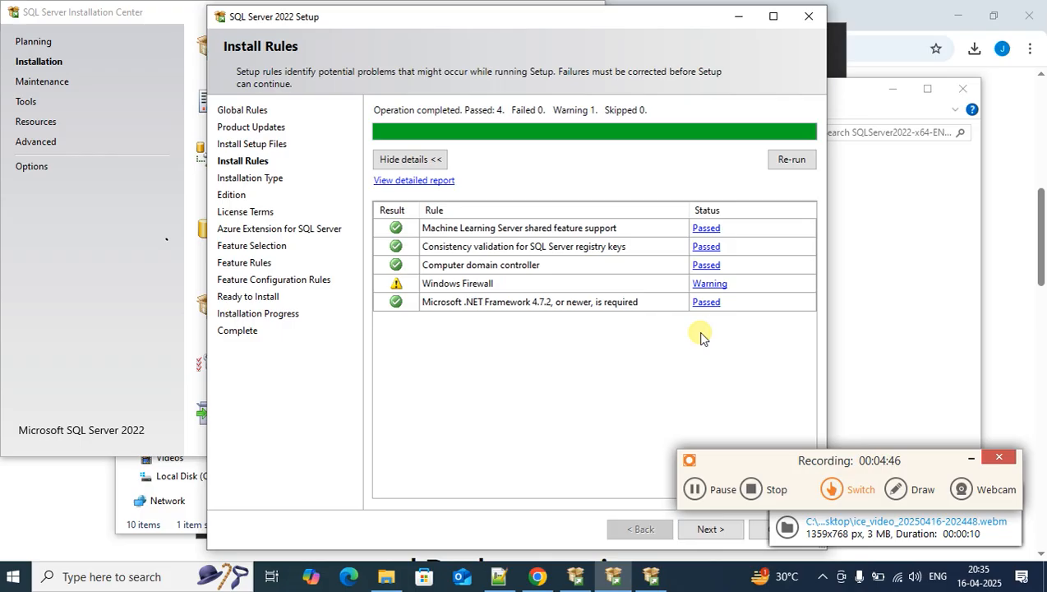
# Continue with a new installation of SQL Server 2022 in the free Developer edition and accept the license terms
pyautogui.click(709, 528)
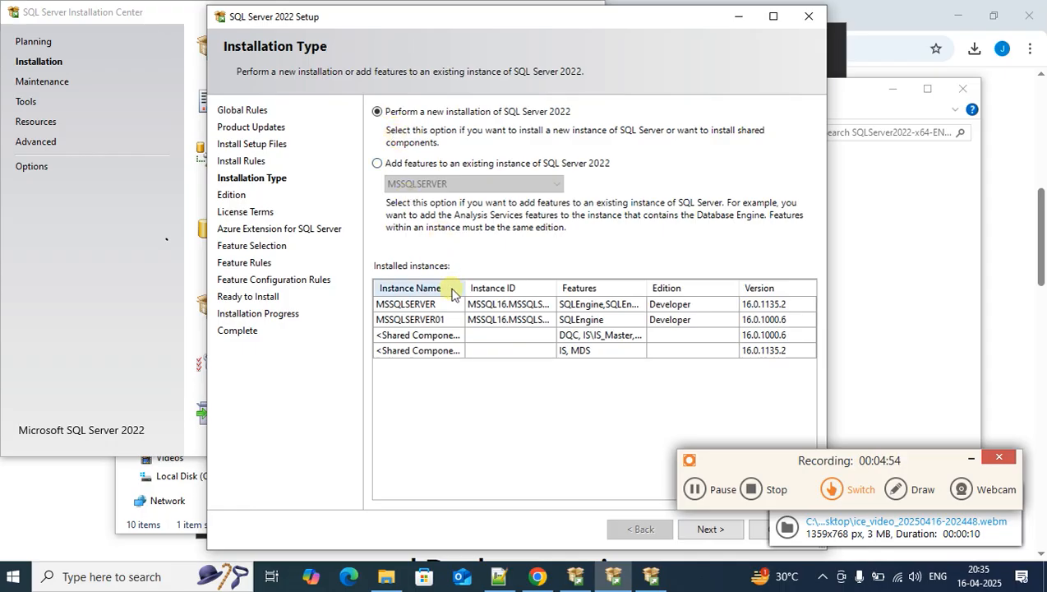
pyautogui.click(710, 529)
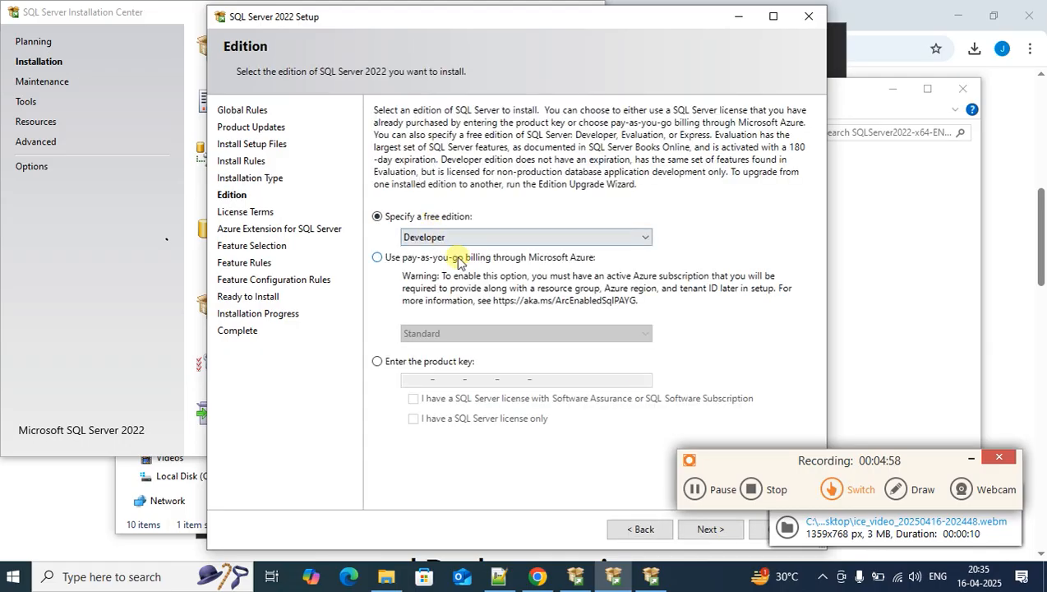
pyautogui.click(707, 528)
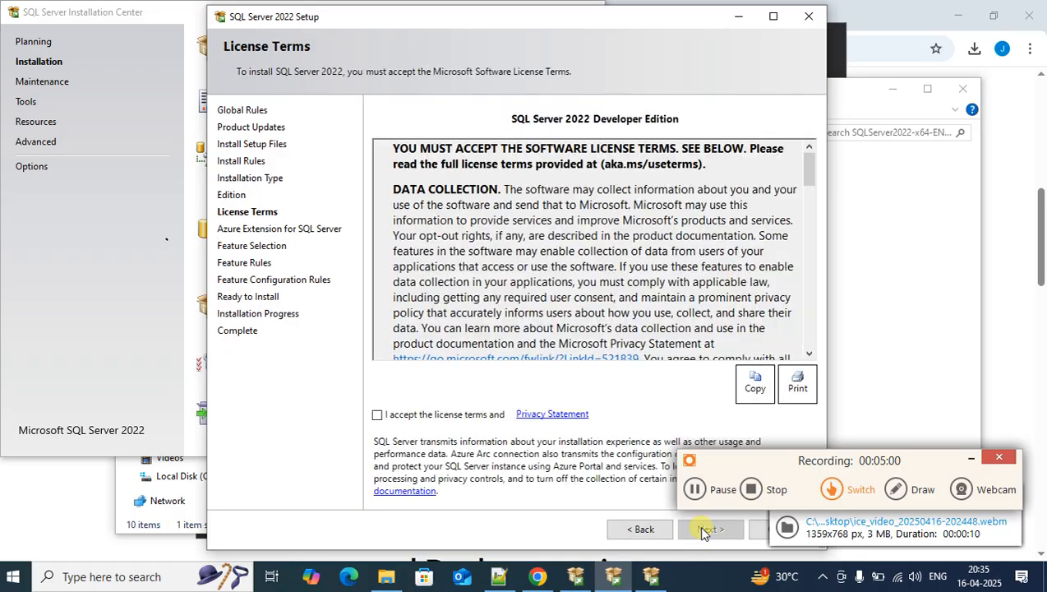
pyautogui.click(377, 416)
pyautogui.click(711, 527)
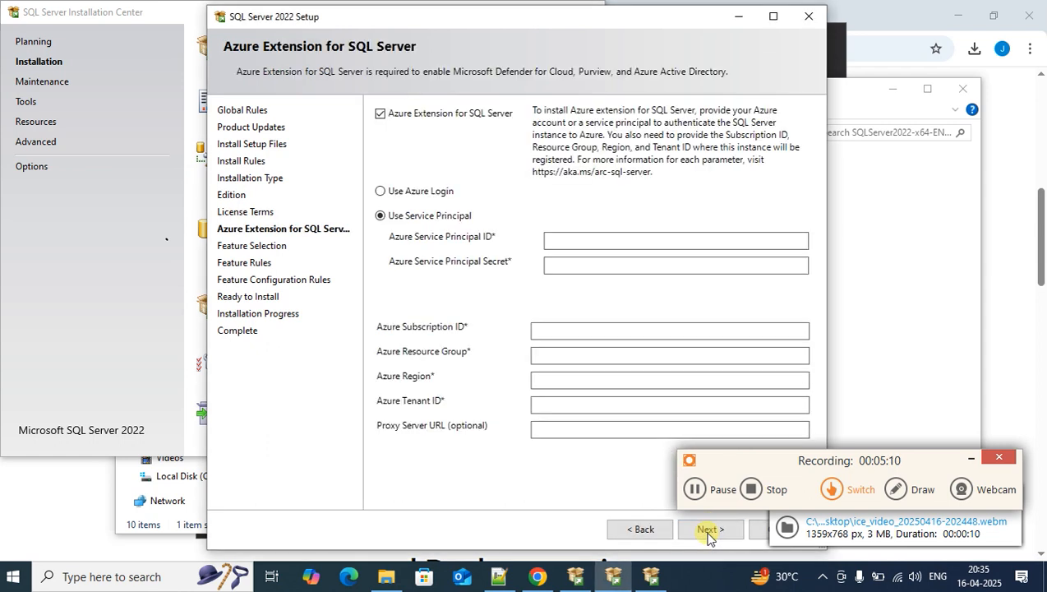
# Exclude the Azure Extension for SQL Server from the installation and proceed to the feature selection
pyautogui.click(380, 114)
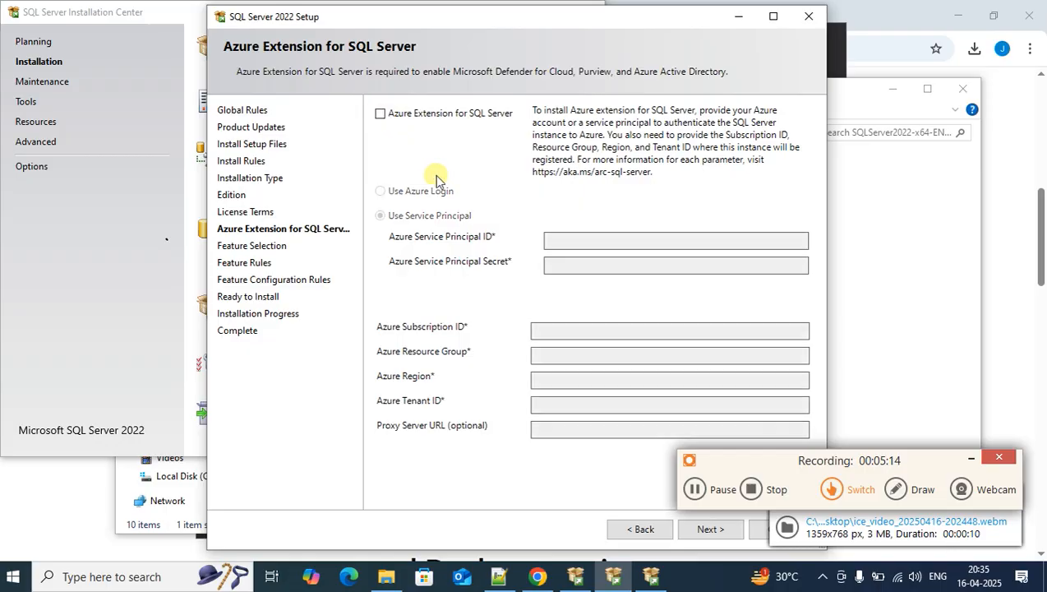
pyautogui.click(693, 531)
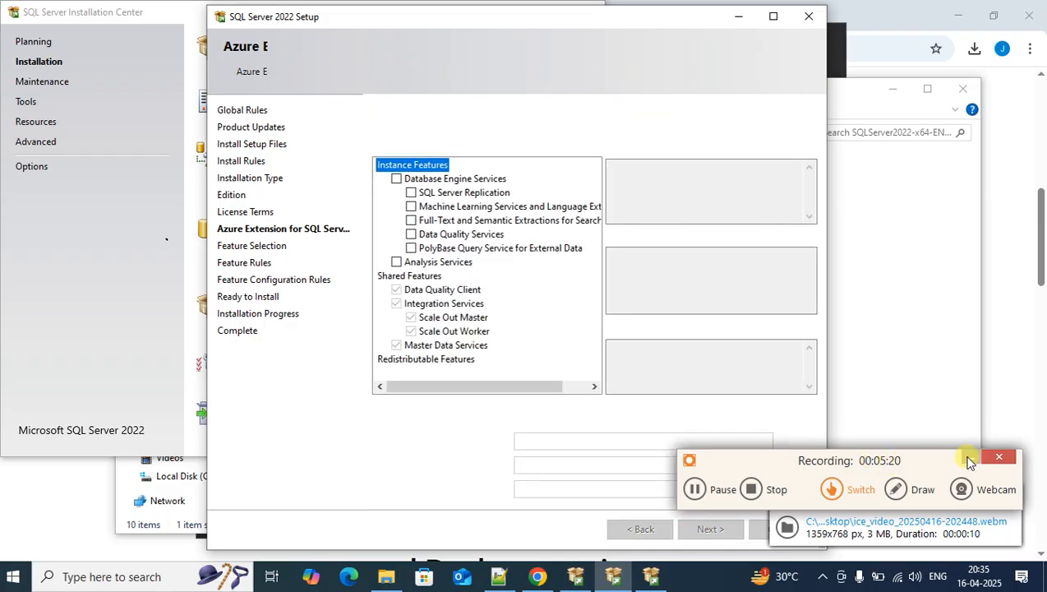
pyautogui.click(969, 460)
pyautogui.click(1008, 500)
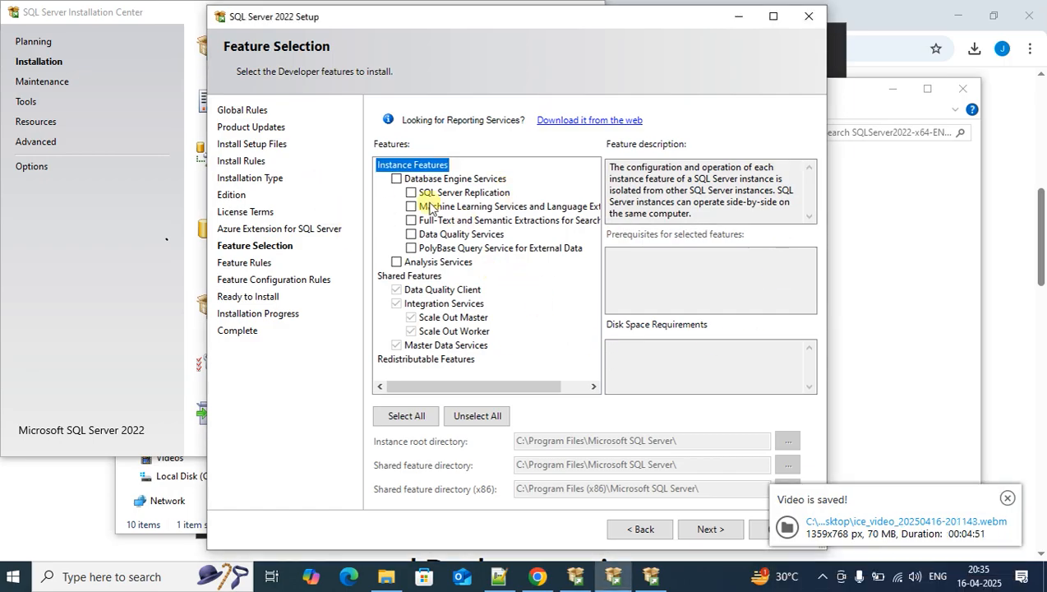
# Include Database Engine Services, Analysis Services, and Full-Text and Semantic Extractions for Search in the installation and proceed
pyautogui.click(395, 179)
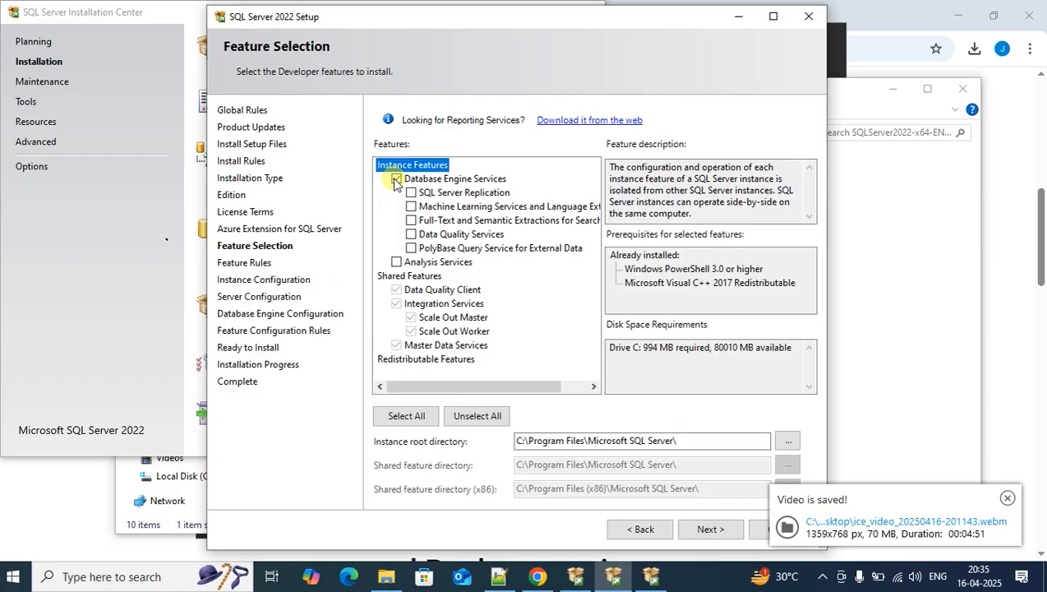
pyautogui.click(397, 262)
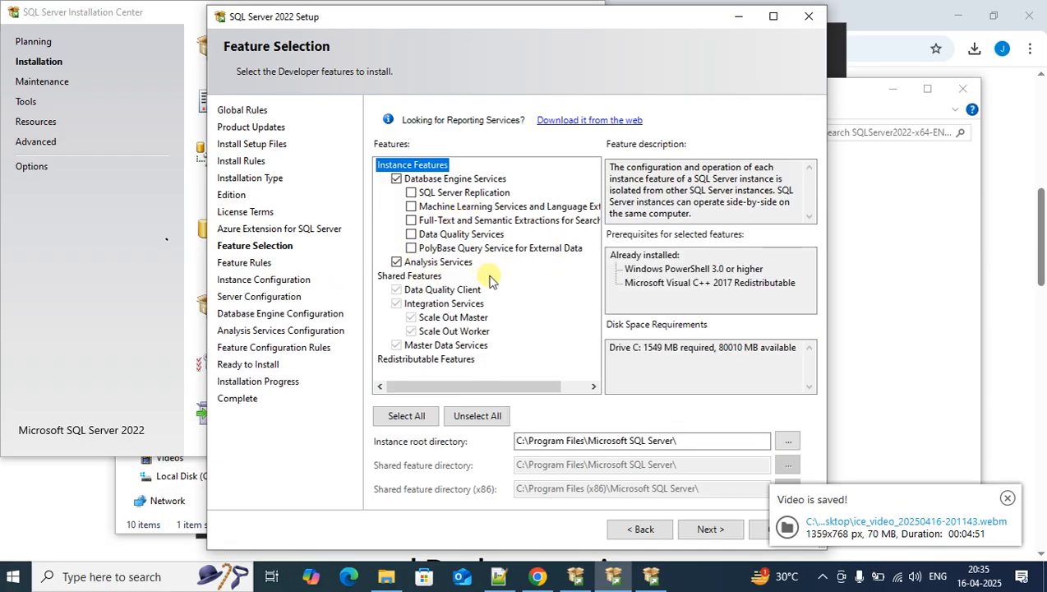
pyautogui.click(420, 224)
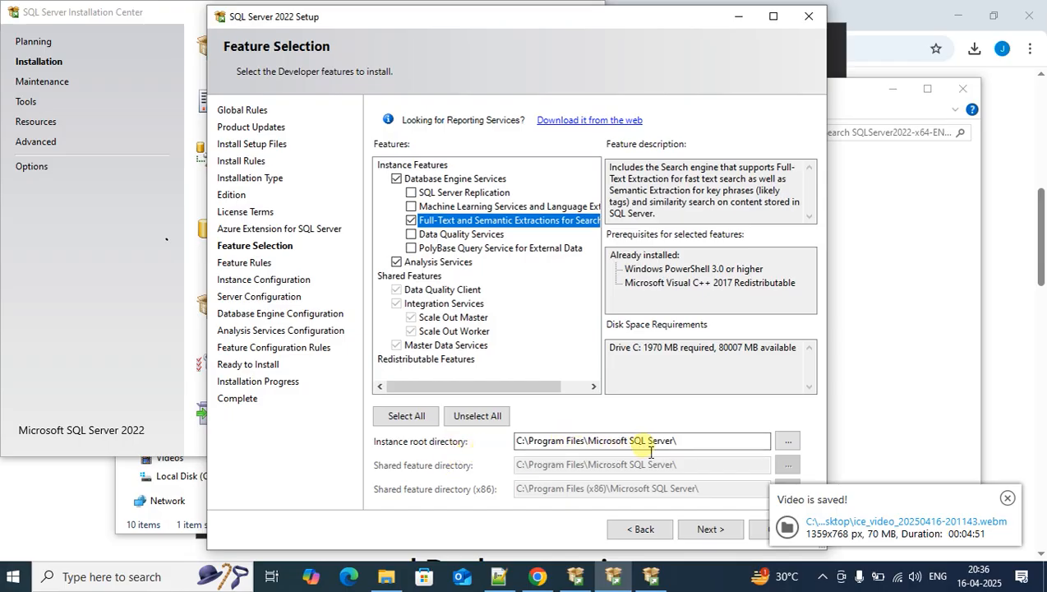
pyautogui.click(707, 531)
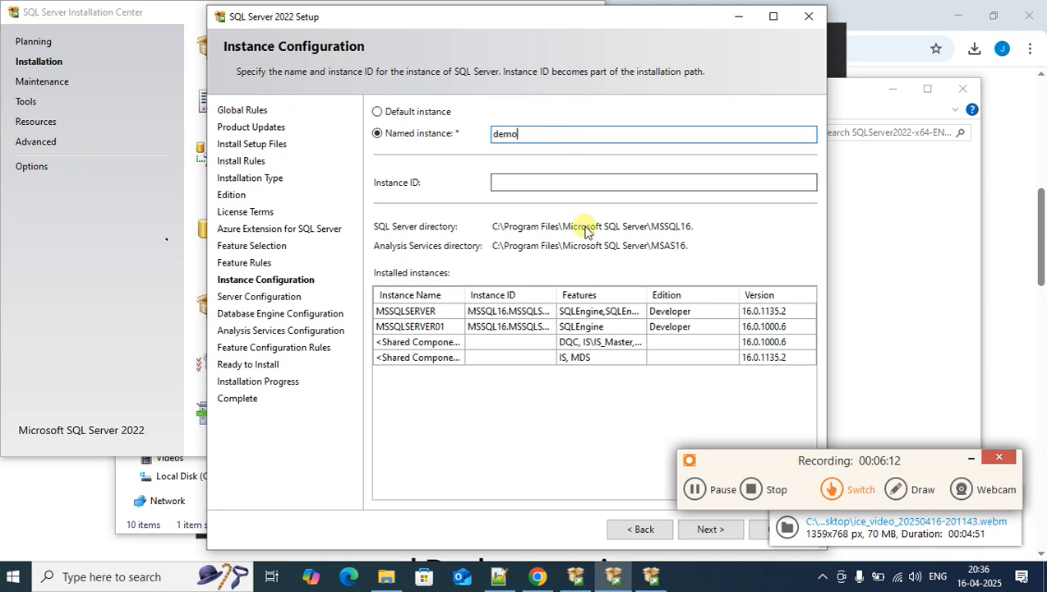
# Set the named instance to demo and accept the default service accounts and startup types
pyautogui.click(700, 530)
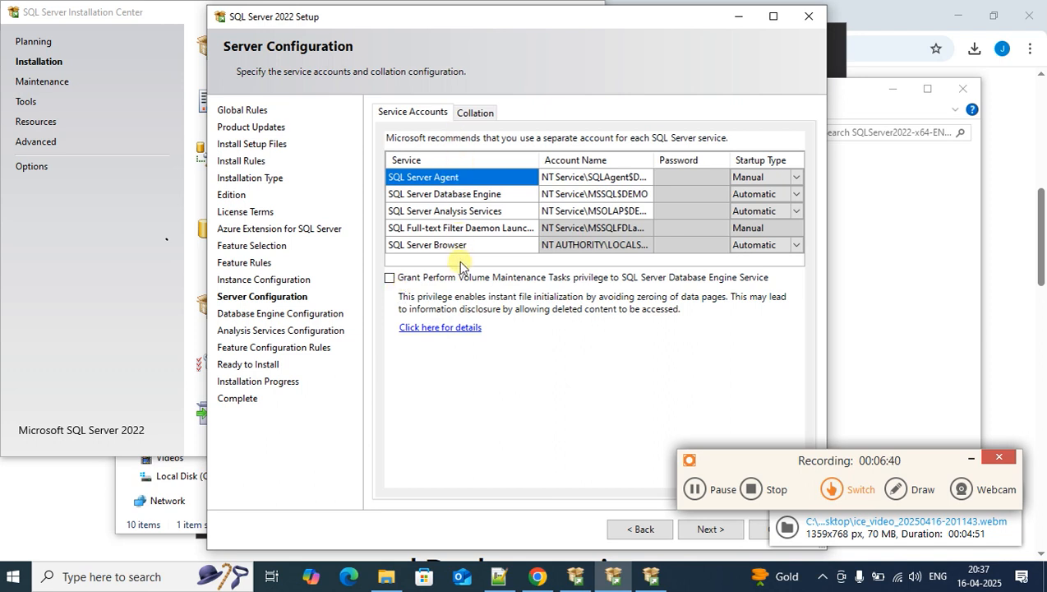
pyautogui.click(707, 529)
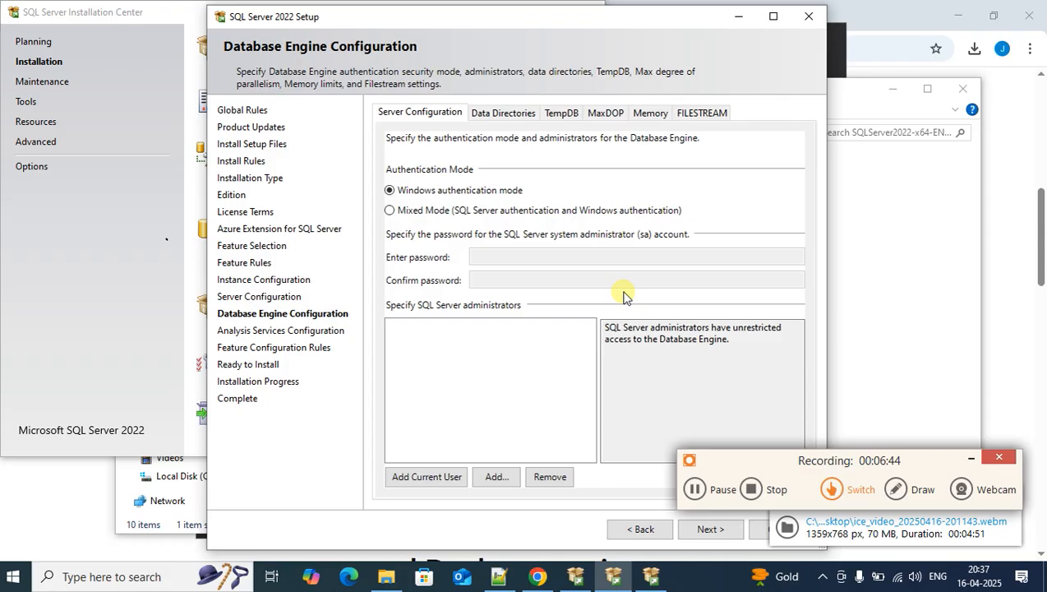
# Choose Mixed Mode authentication for the Database Engine and enter and confirm the sa account password
pyautogui.click(389, 211)
pyautogui.click(481, 260)
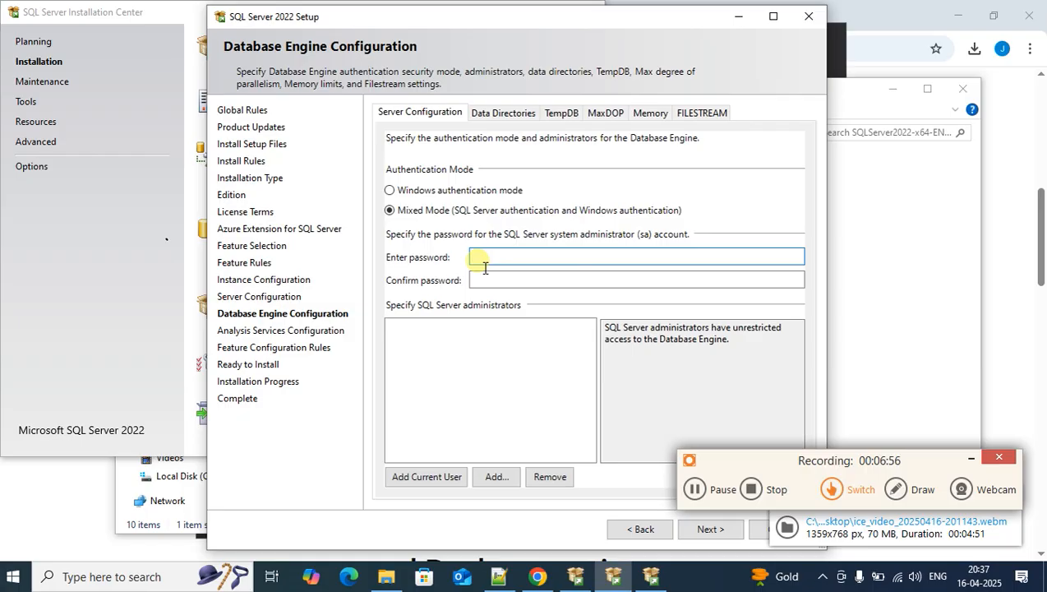
pyautogui.write('•••••••••••')
pyautogui.press('Tab')
pyautogui.write('•••••••')
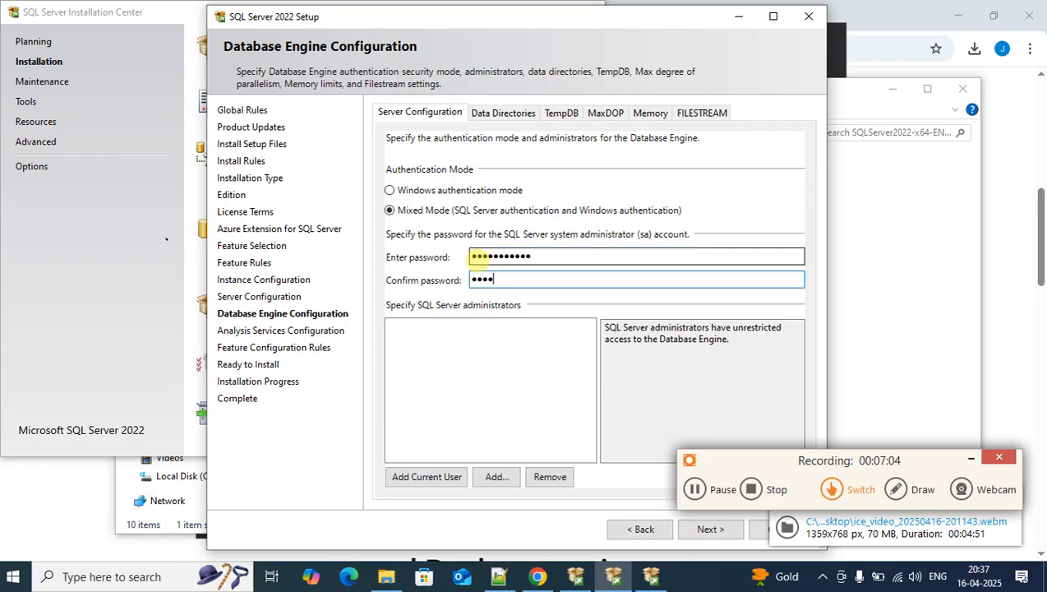
pyautogui.write('••••')
# Add the current user as SQL Server administrator and keep the default Database Engine data directories
pyautogui.click(436, 481)
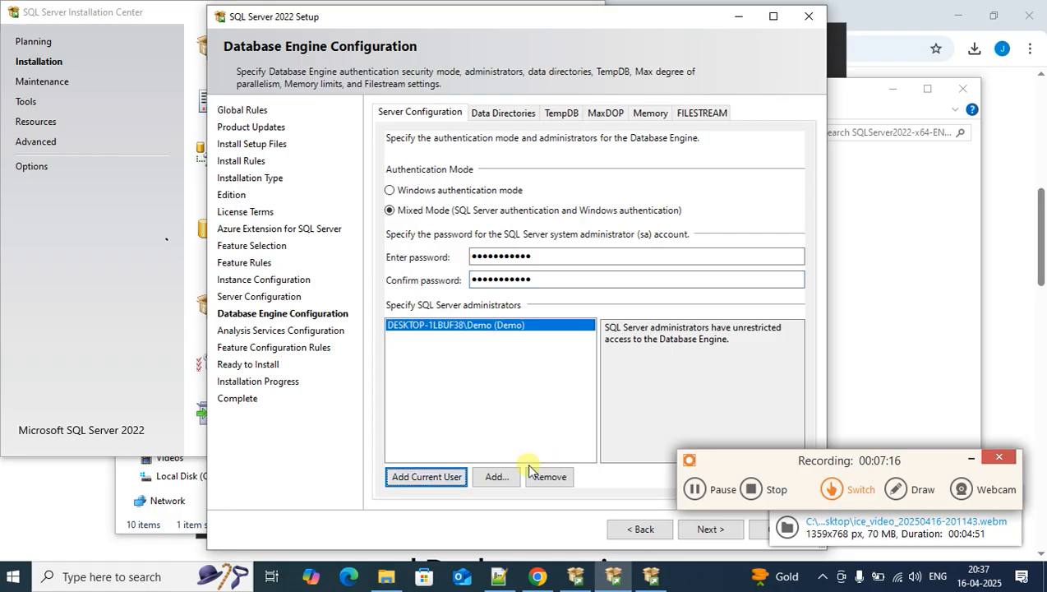
pyautogui.click(708, 531)
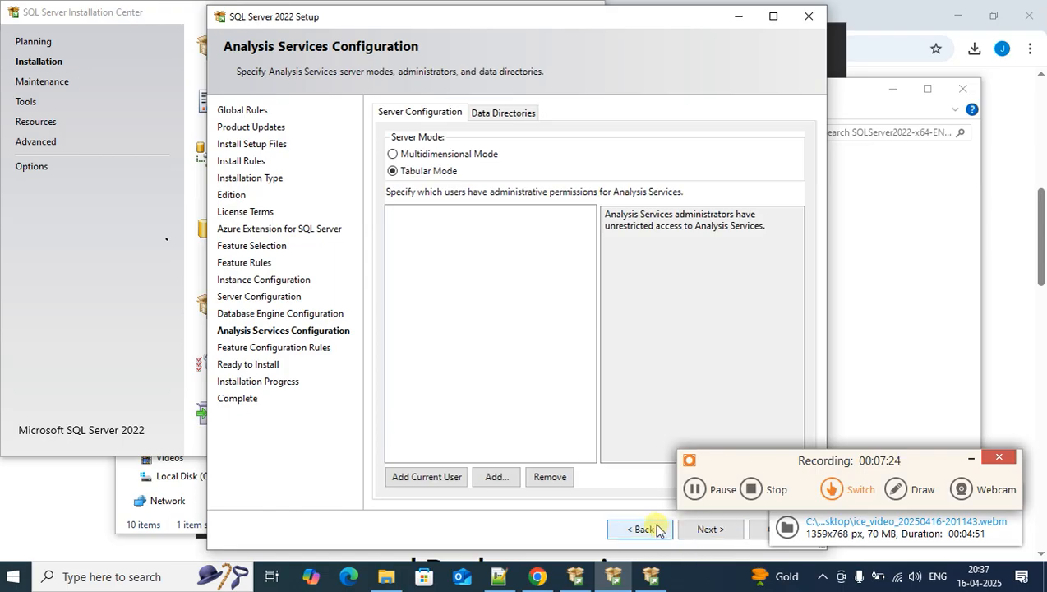
pyautogui.click(656, 528)
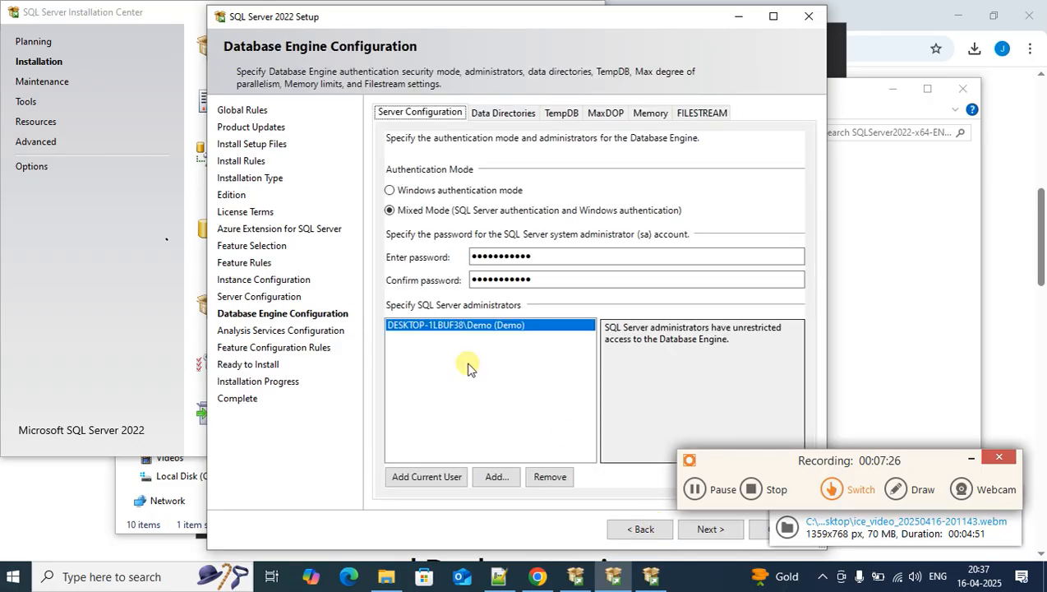
pyautogui.click(503, 114)
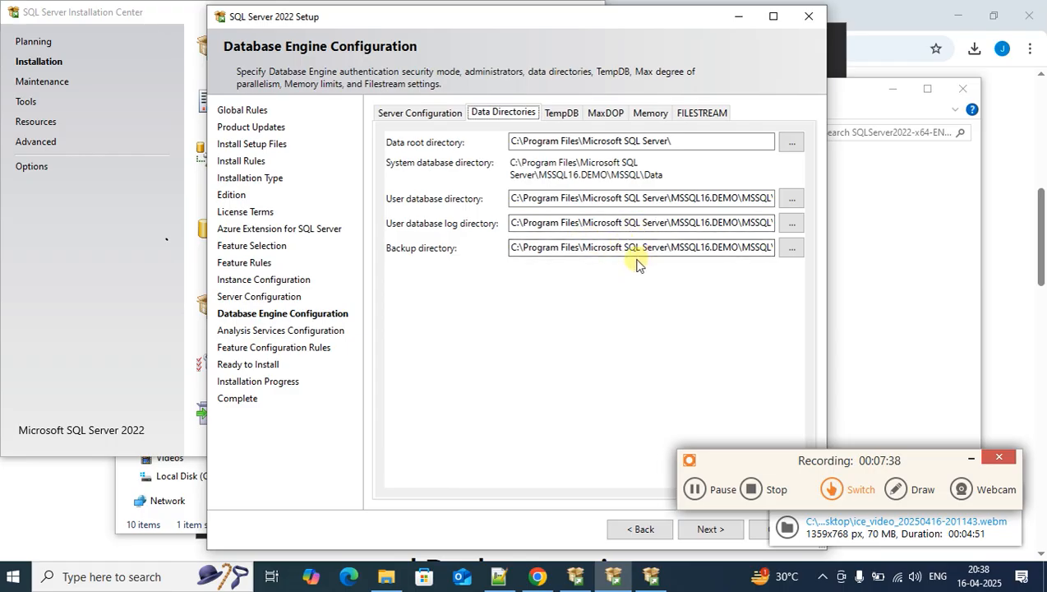
pyautogui.click(699, 536)
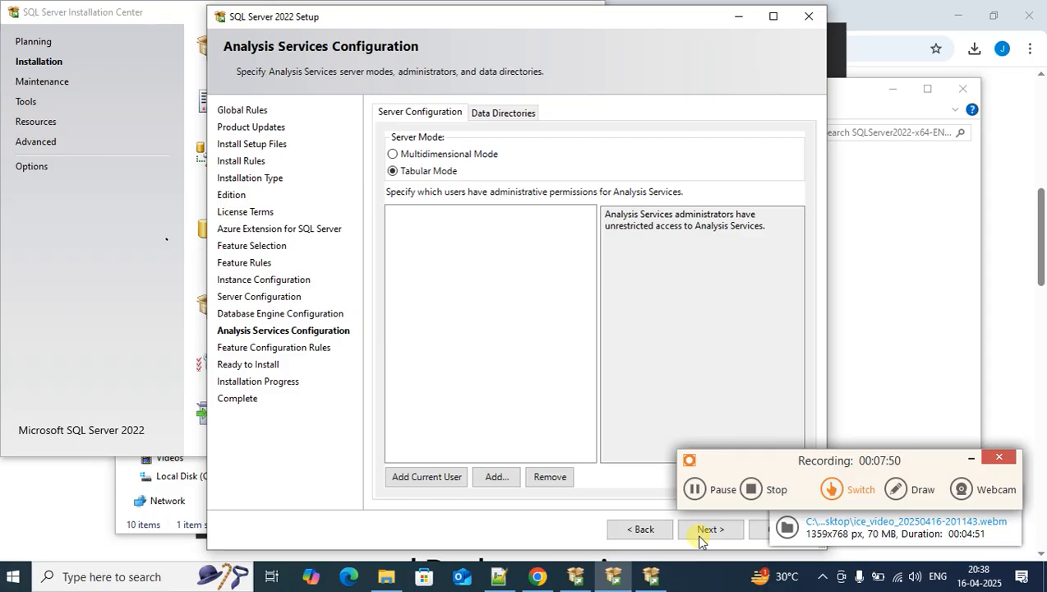
# Add the current user as Analysis Services administrator, keeping Tabular Mode, and proceed to the installation summary
pyautogui.click(699, 536)
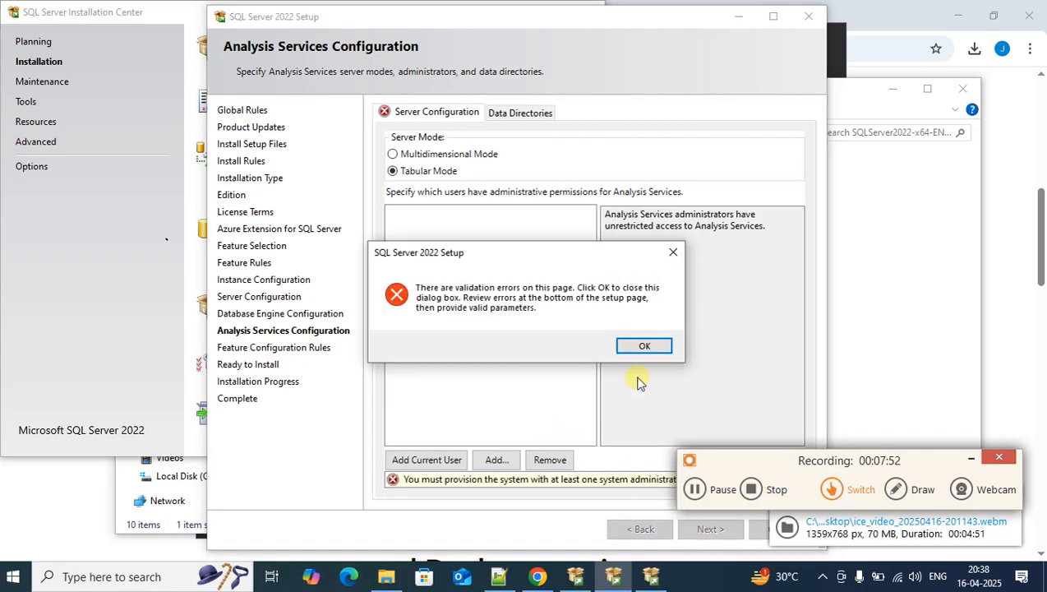
pyautogui.click(646, 346)
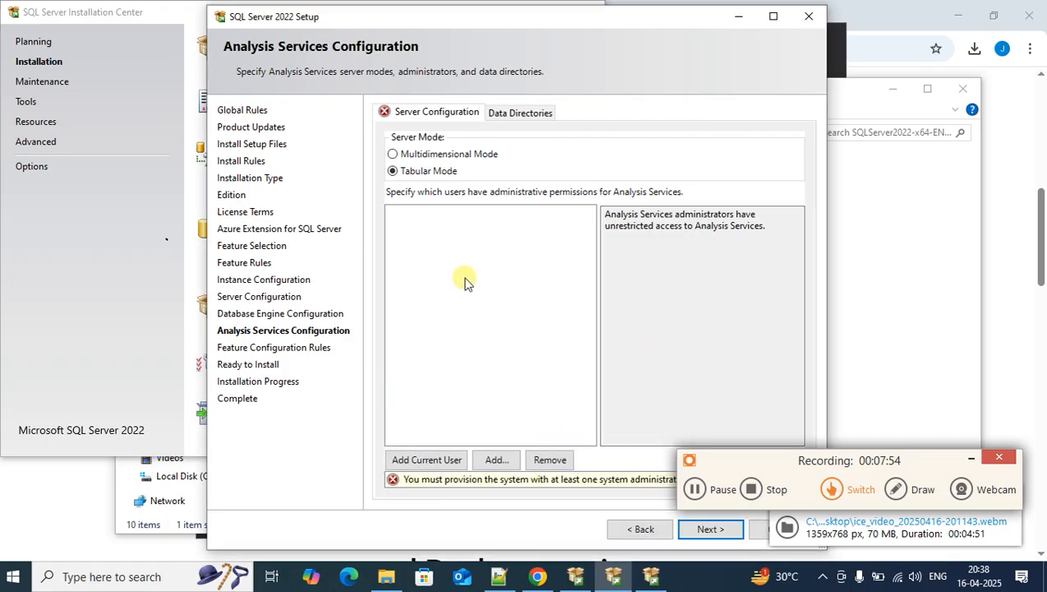
pyautogui.click(437, 460)
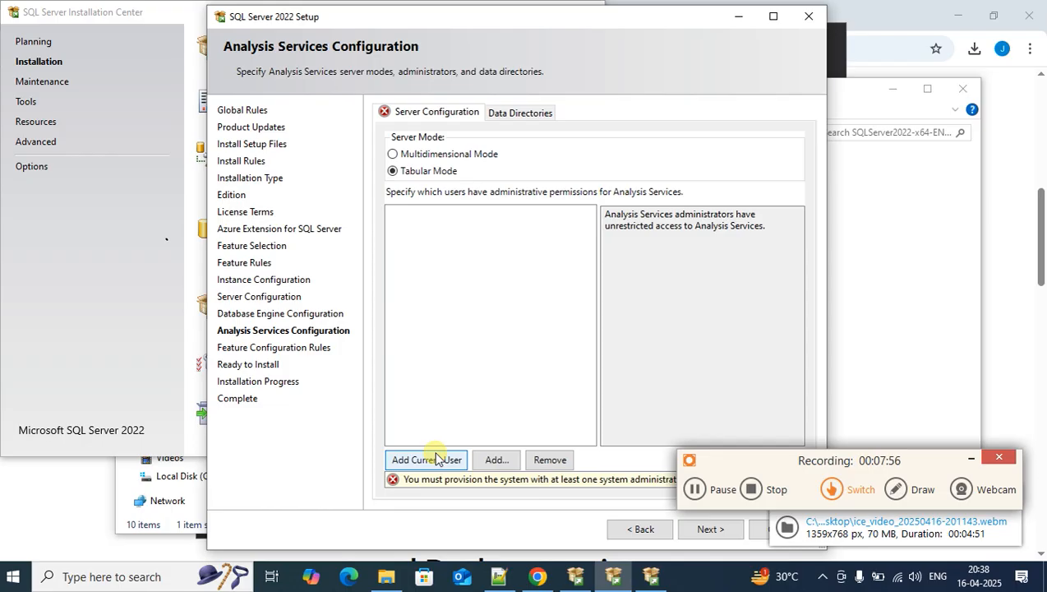
pyautogui.click(437, 457)
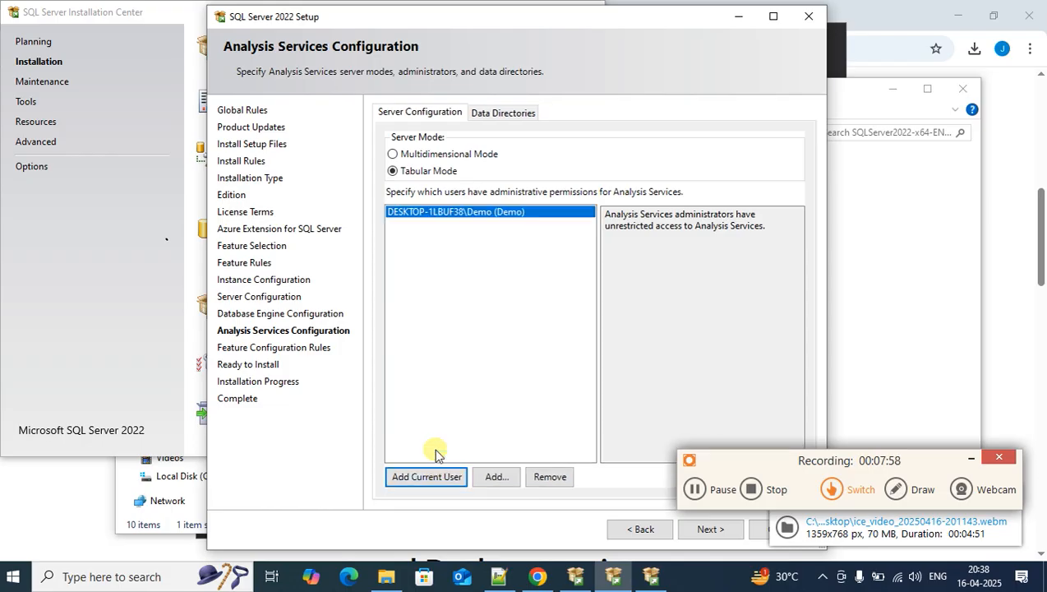
pyautogui.click(709, 530)
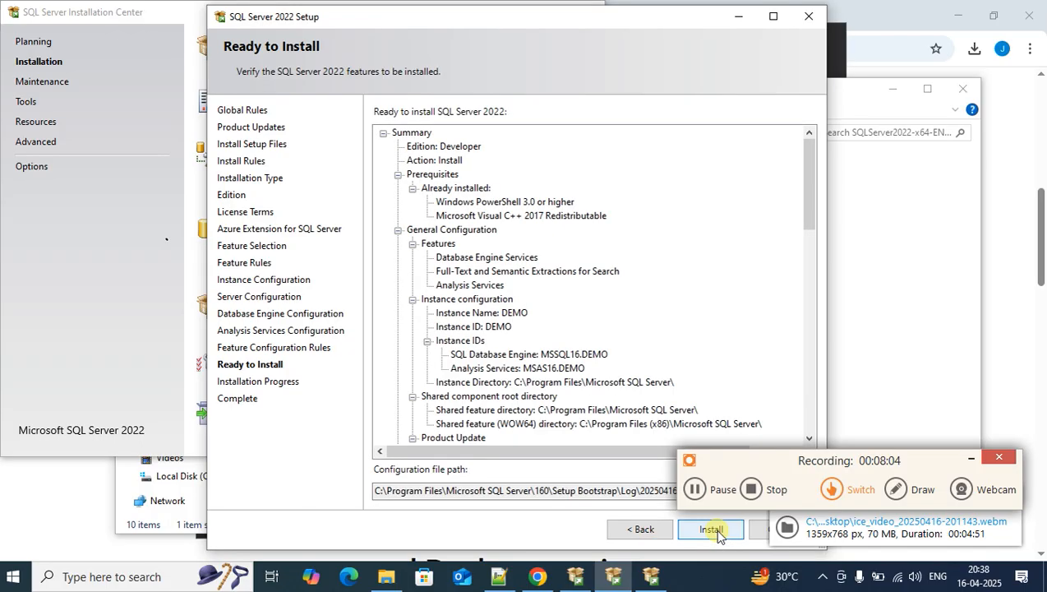
# Install SQL Server 2022 with the summarized configuration and close the setup wizard once it finishes
pyautogui.click(712, 530)
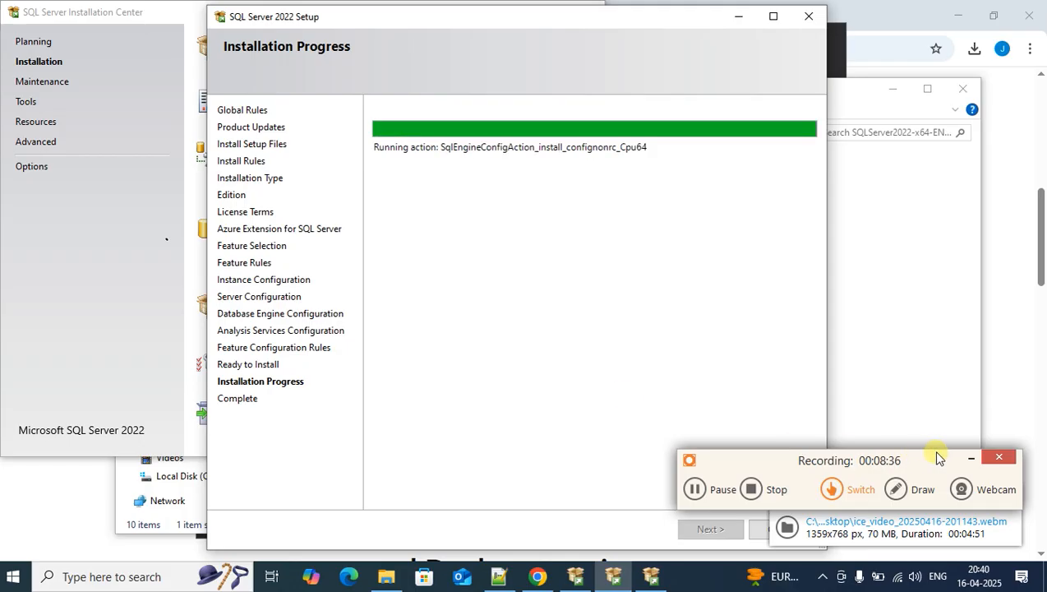
pyautogui.click(969, 458)
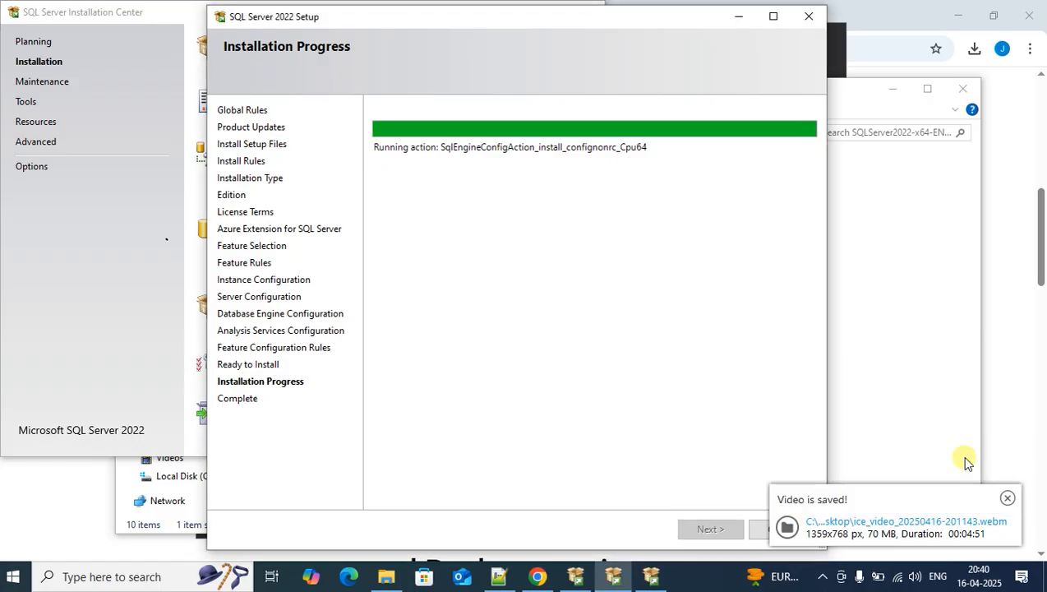
pyautogui.click(1008, 499)
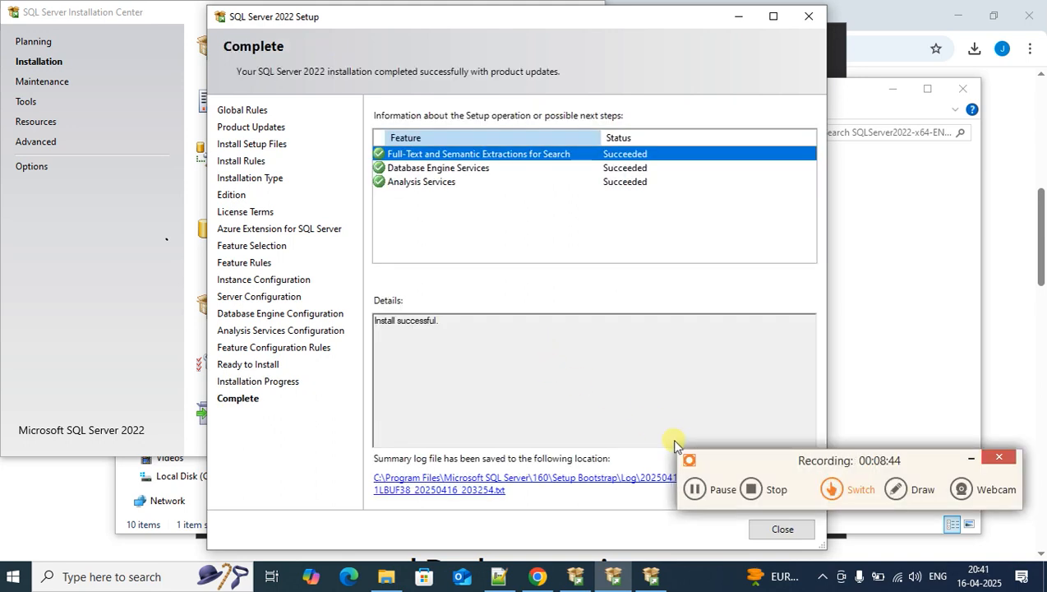
pyautogui.click(773, 529)
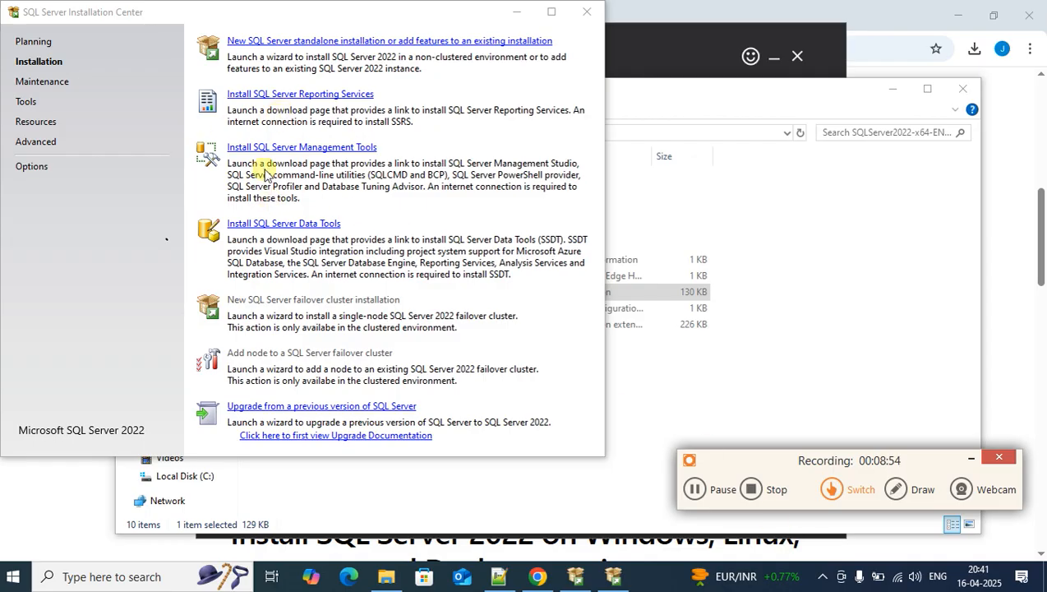
pyautogui.press('super')
pyautogui.write('ma')
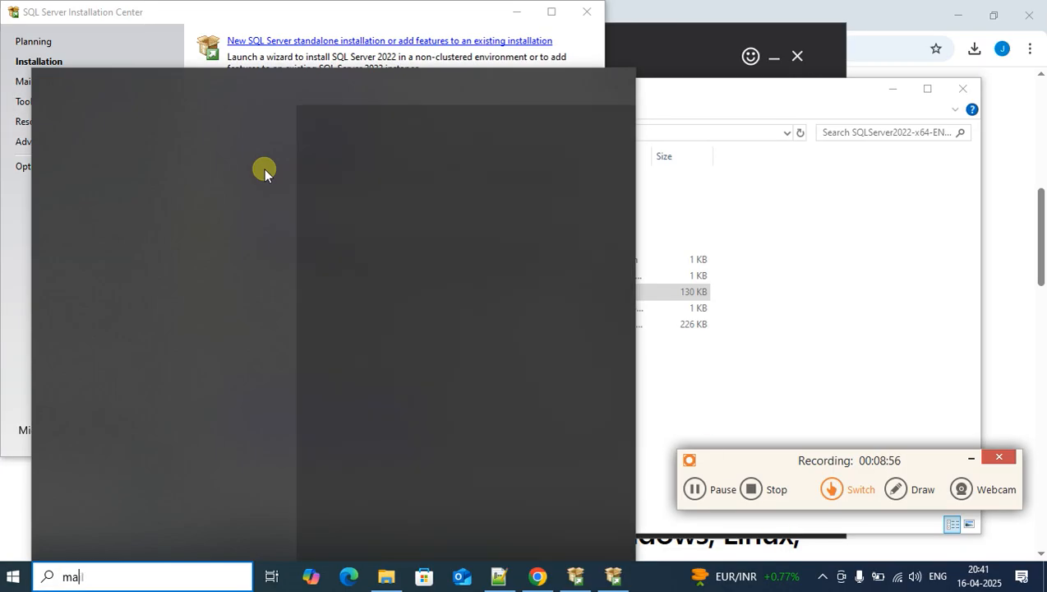
pyautogui.write('a')
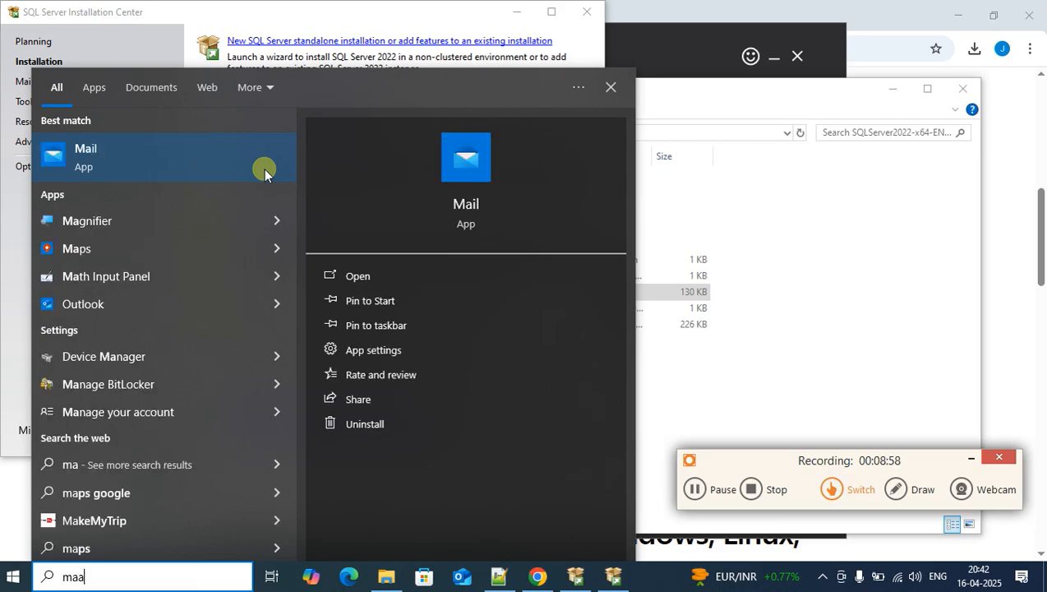
pyautogui.press('BackSpace')
pyautogui.press('BackSpace')
pyautogui.press('BackSpace')
pyautogui.write('aa')
pyautogui.press('BackSpace')
pyautogui.press('BackSpace')
pyautogui.write('ssmss')
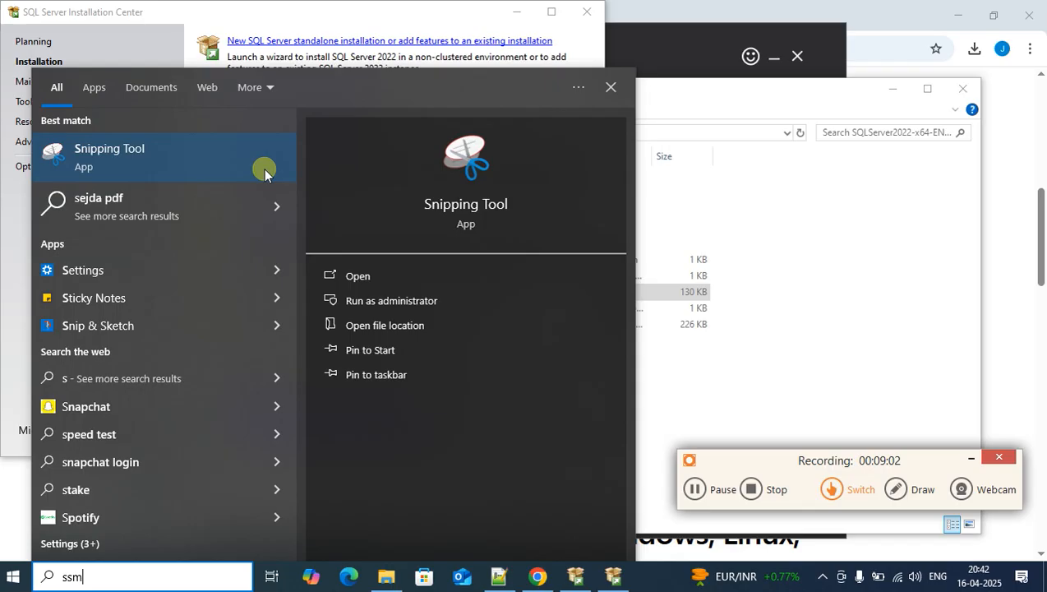
pyautogui.press('BackSpace')
pyautogui.press('BackSpace')
pyautogui.press('BackSpace')
pyautogui.press('BackSpace')
pyautogui.press('BackSpace')
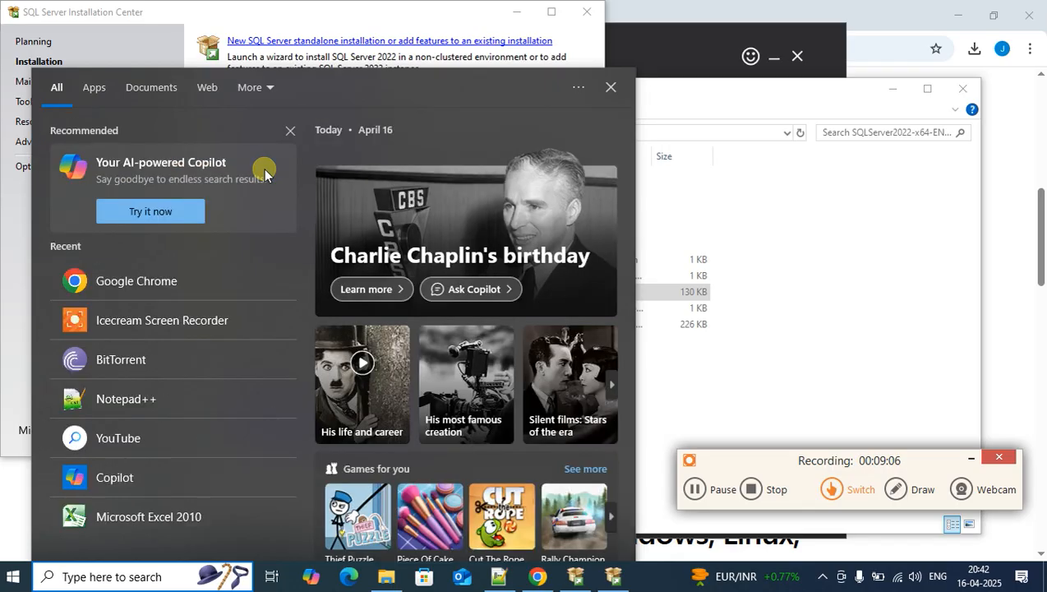
pyautogui.press('Escape')
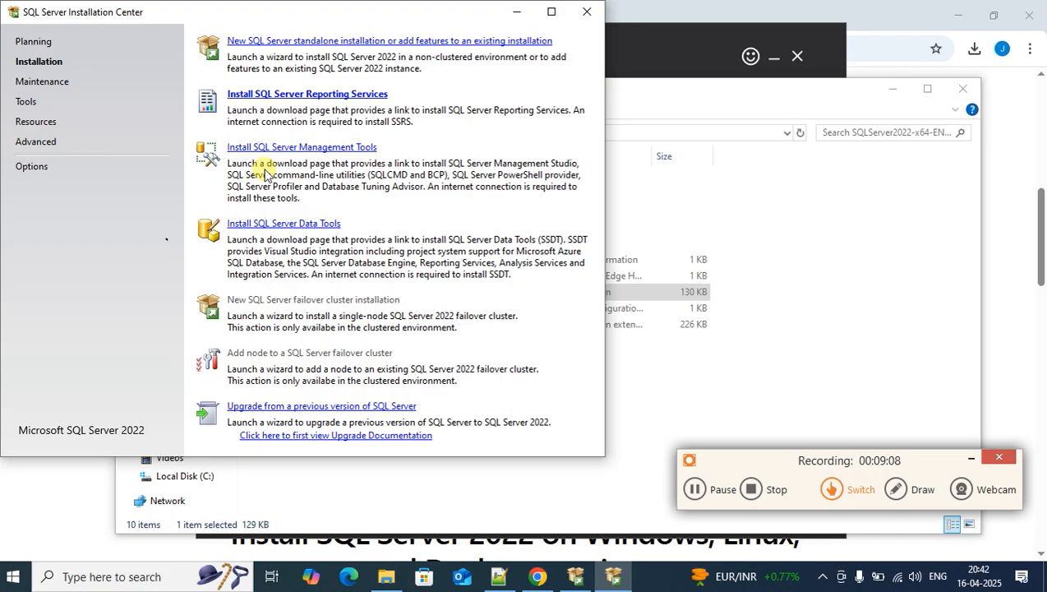